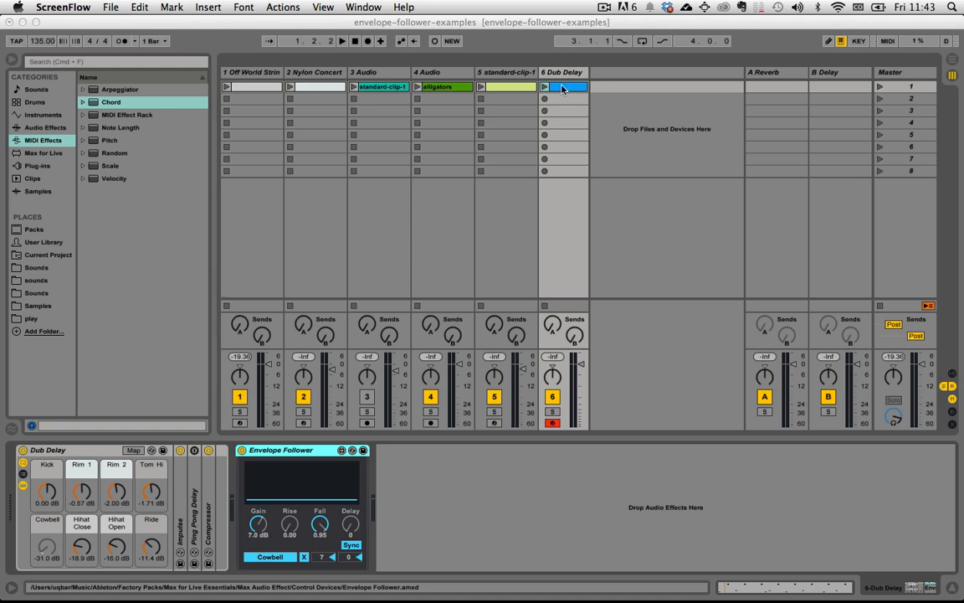
Show the notes of the Dub Delay track's clip, launch the clip, and return to the track's devices
left_click(568, 82)
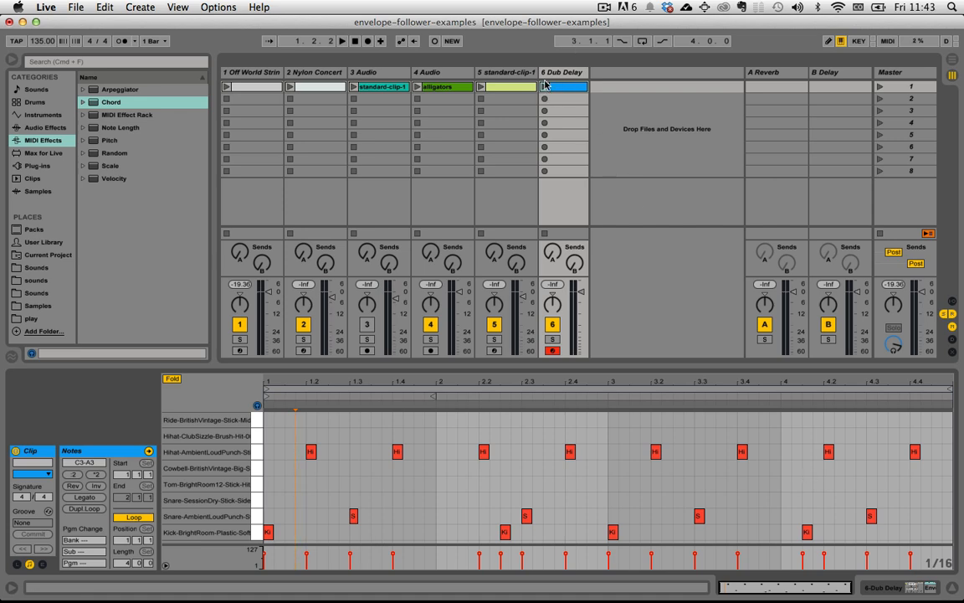
left_click(544, 87)
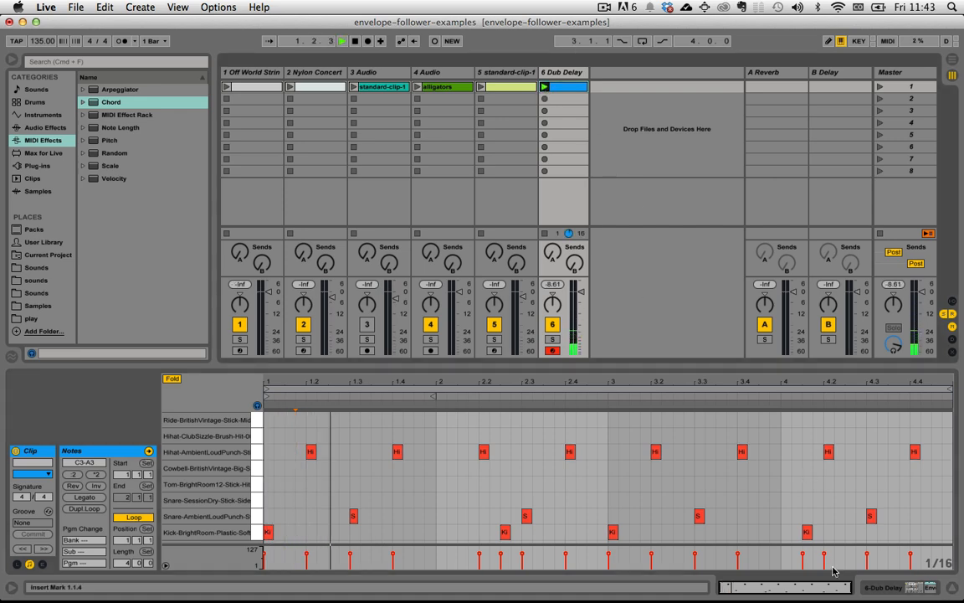
key("shift+Tab")
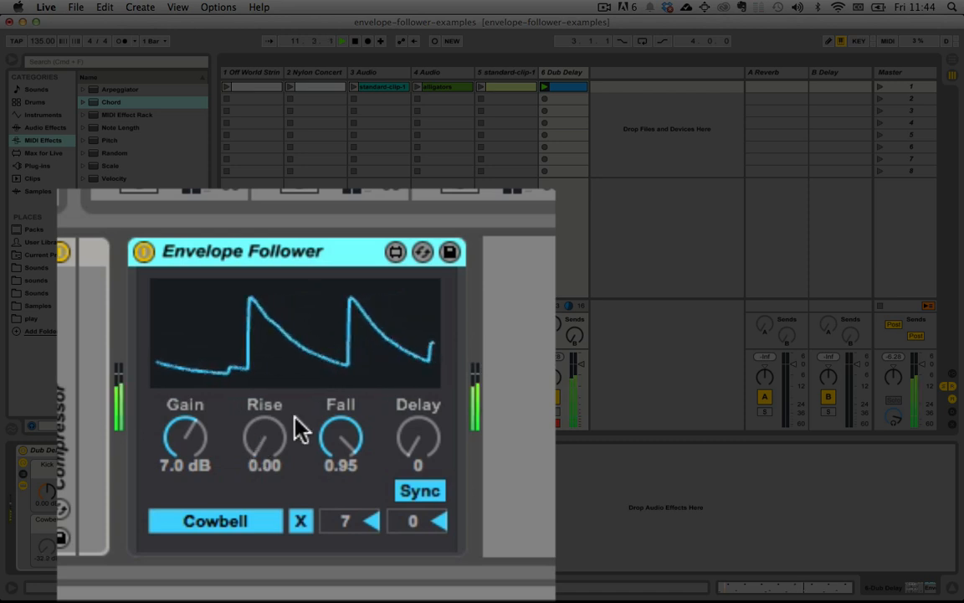
Try the Envelope Follower's Gain, Rise and Fall controls during playback and set Fall to 1.00
mouse_move(190, 441)
left_mouse_down()
mouse_move(190, 493)
mouse_move(189, 441)
left_mouse_up()
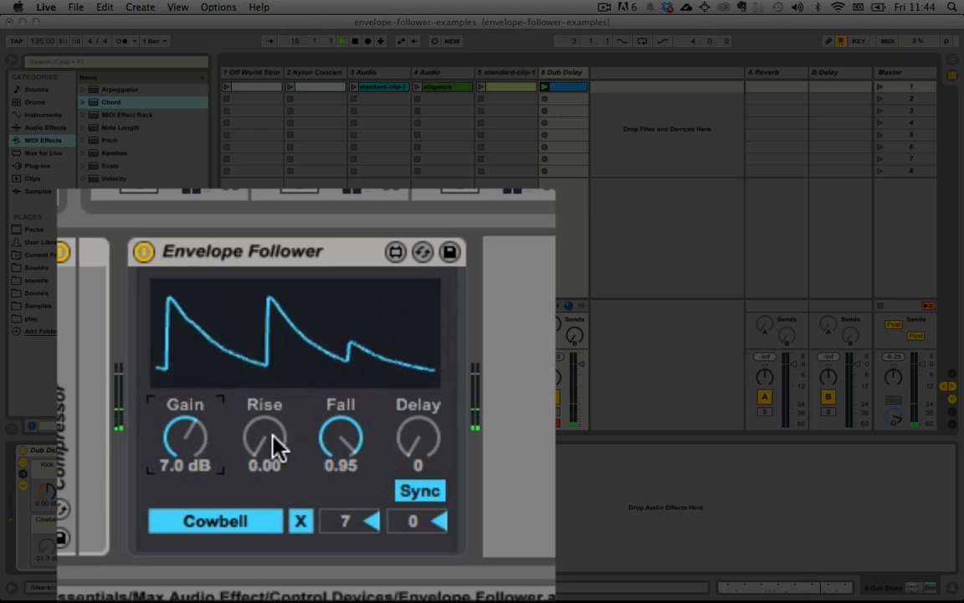
left_click_drag(271, 447, 344, 466)
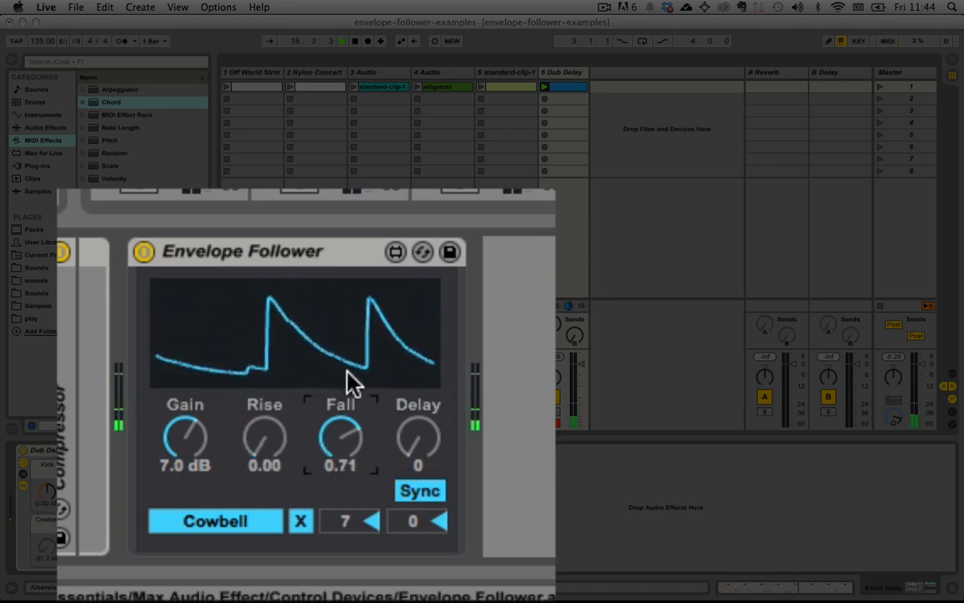
left_click_drag(333, 428, 340, 385)
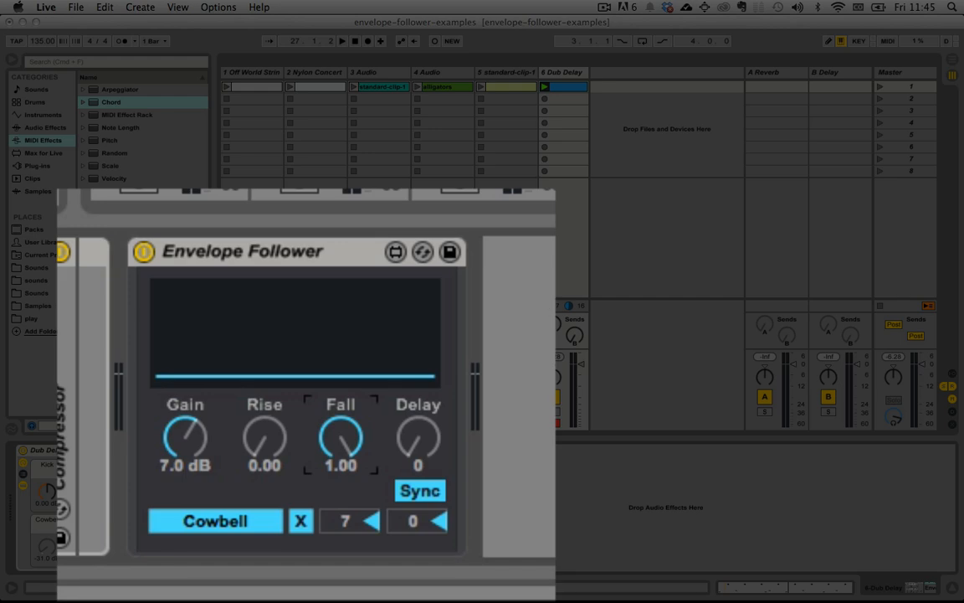
Clear the Envelope Follower's mapping and map it again to the Cowbell control of the Dub Delay rack
left_click(302, 521)
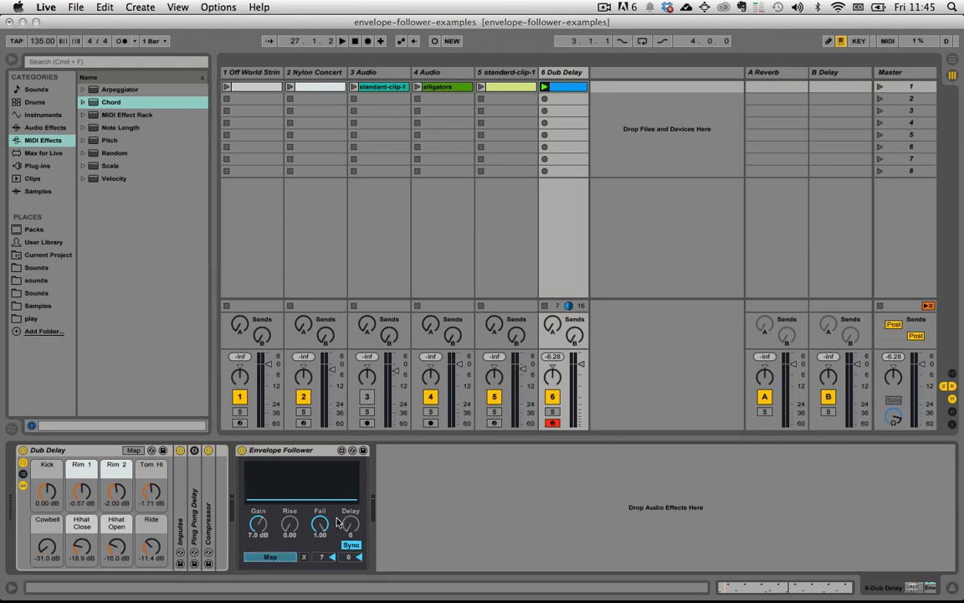
left_click(48, 544)
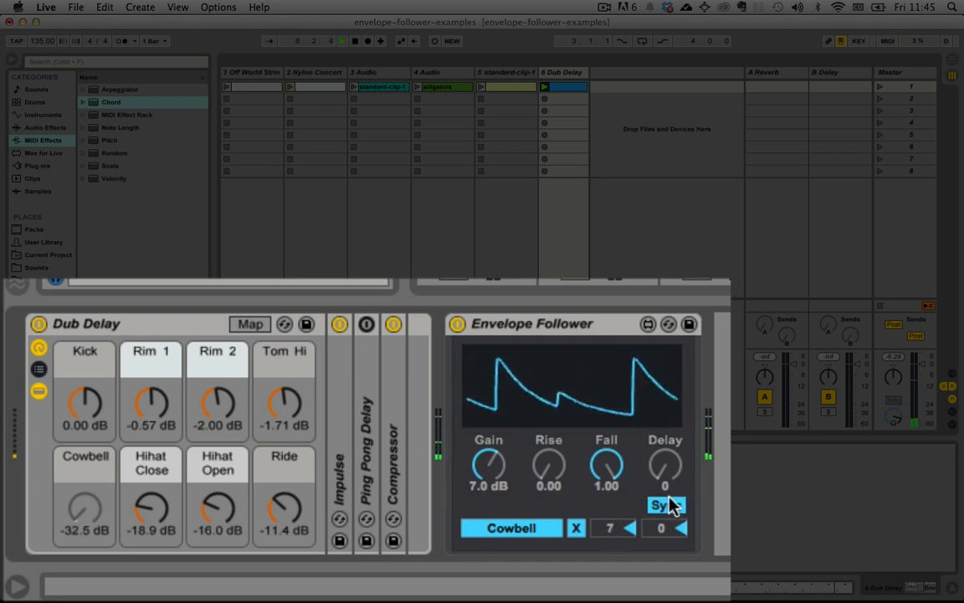
left_click(101, 508)
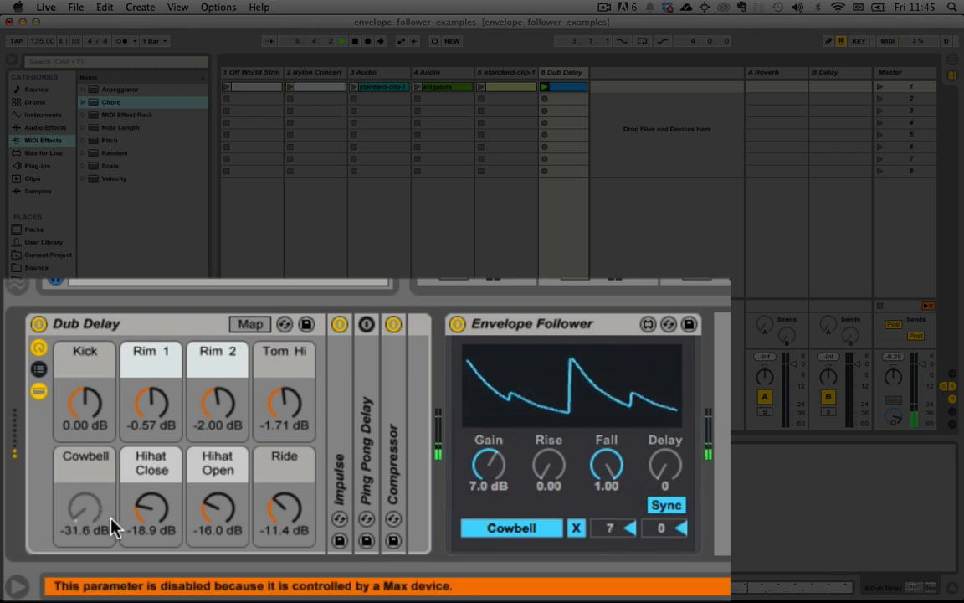
Reset the Cowbell mapping's minimum to 0 and maximum to 100, and remove the mapping from the Envelope Follower
double_click(630, 527)
double_click(681, 527)
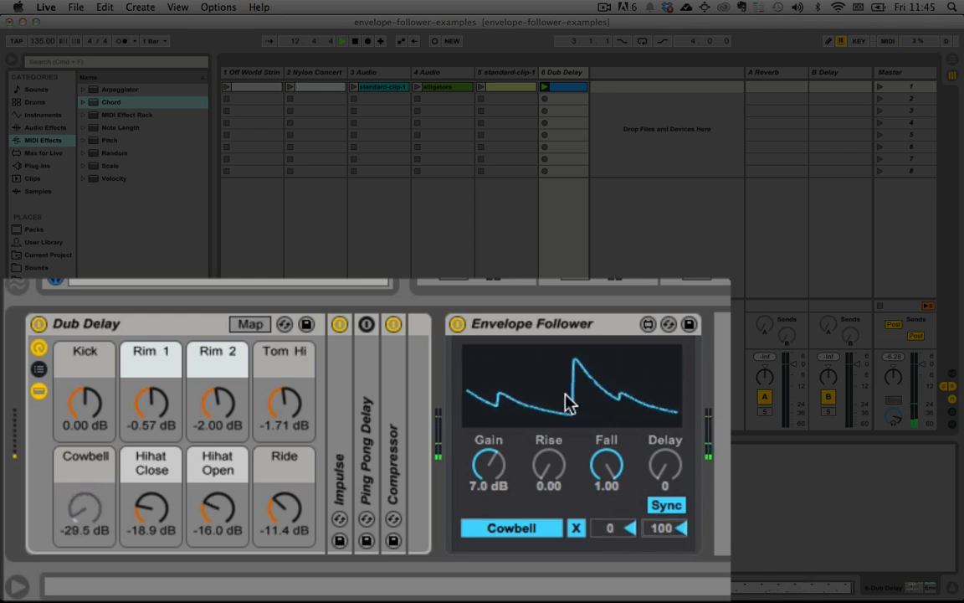
left_click(580, 528)
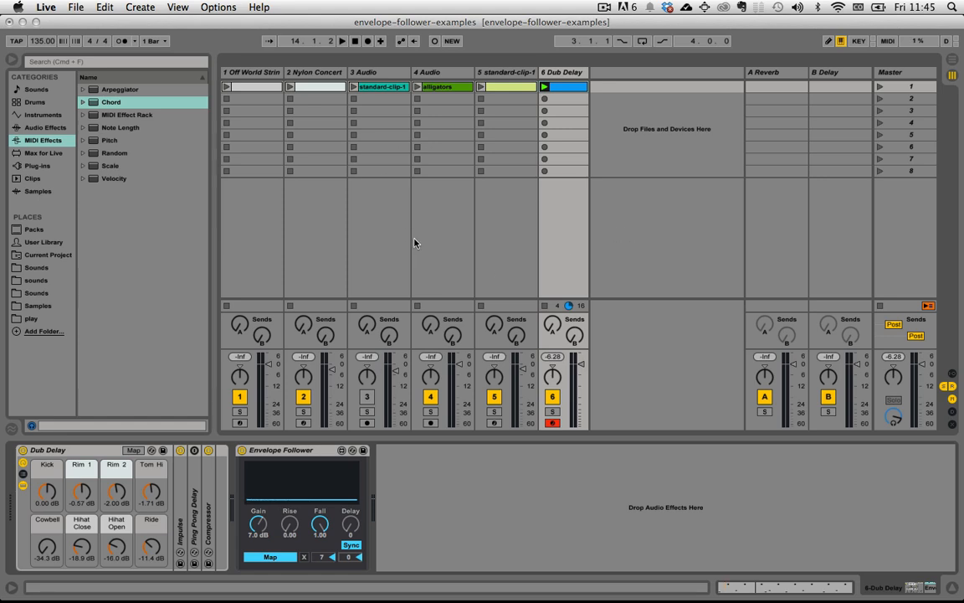
Stop the Dub Delay clip, show the notes of the Off World Strings clip and launch it
left_click(545, 307)
left_click(266, 74)
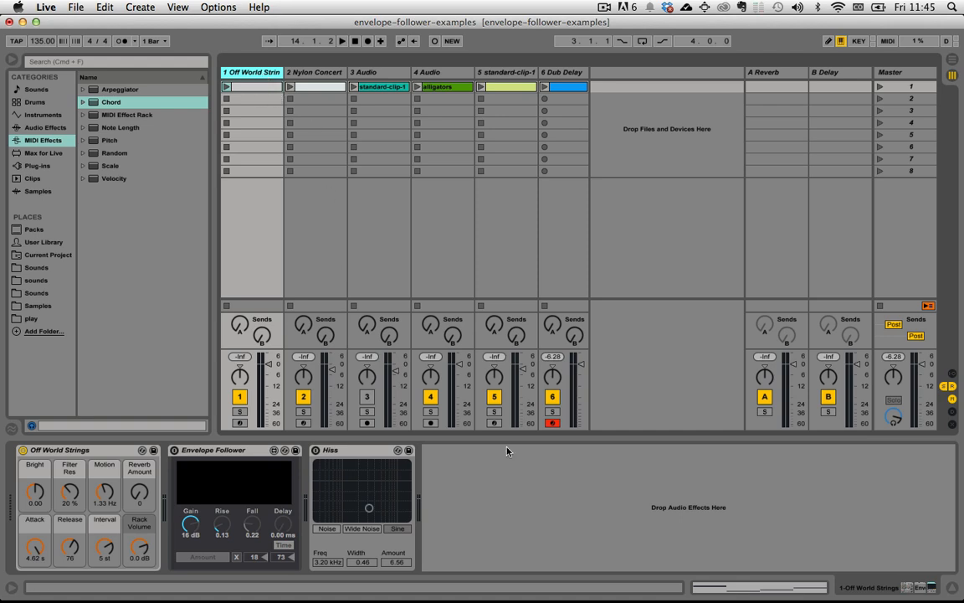
left_click(850, 588)
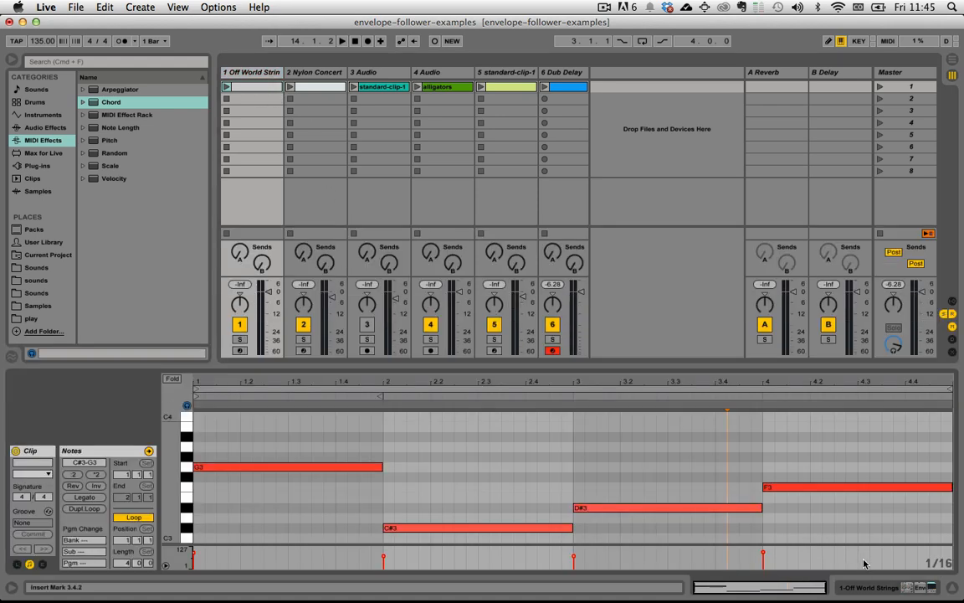
left_click(852, 588)
left_click(779, 588)
left_click(226, 87)
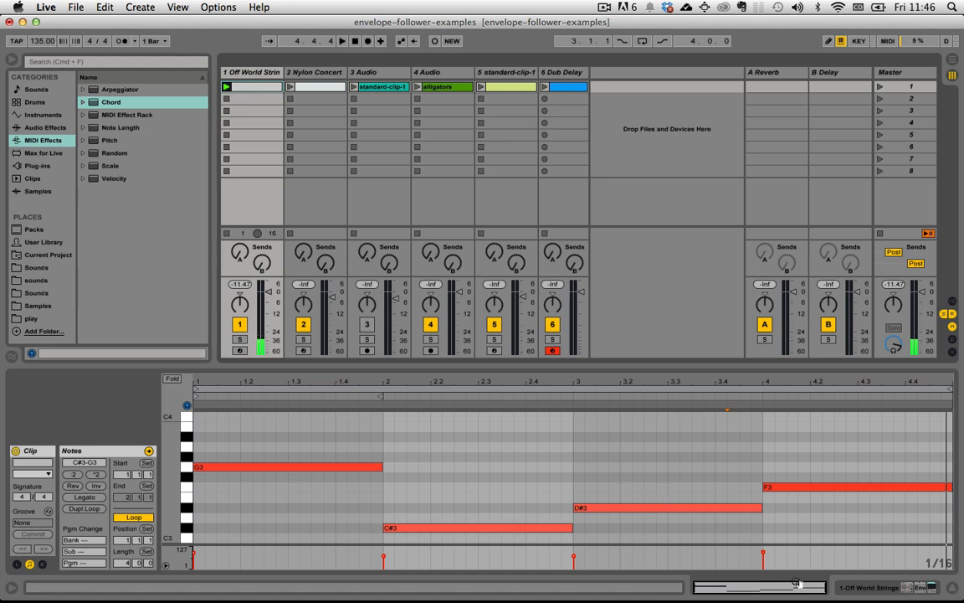
Turn on the Hiss effect and raise its Amount to 86.7 during playback with the Envelope Follower switched off
left_click(870, 589)
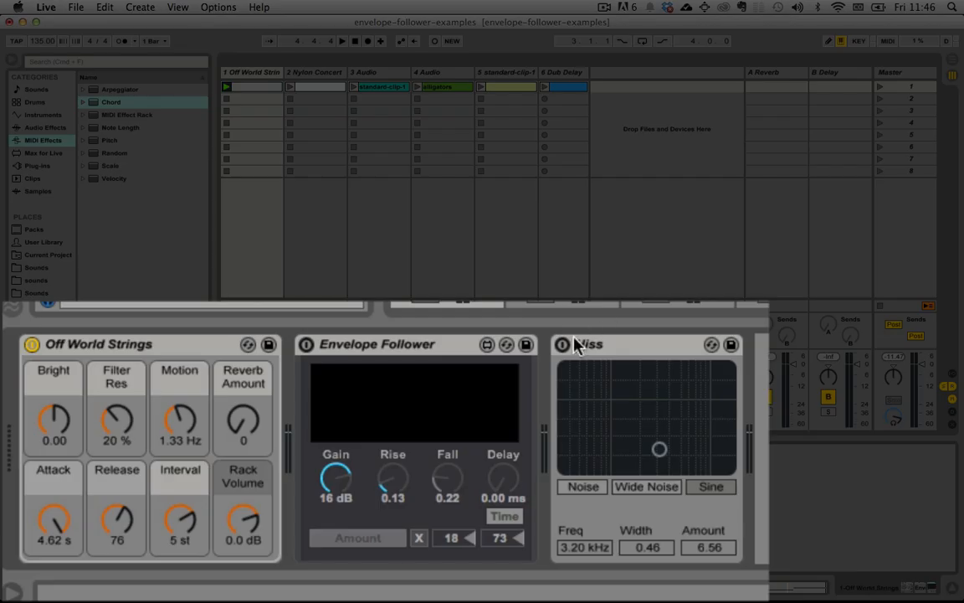
left_click(315, 450)
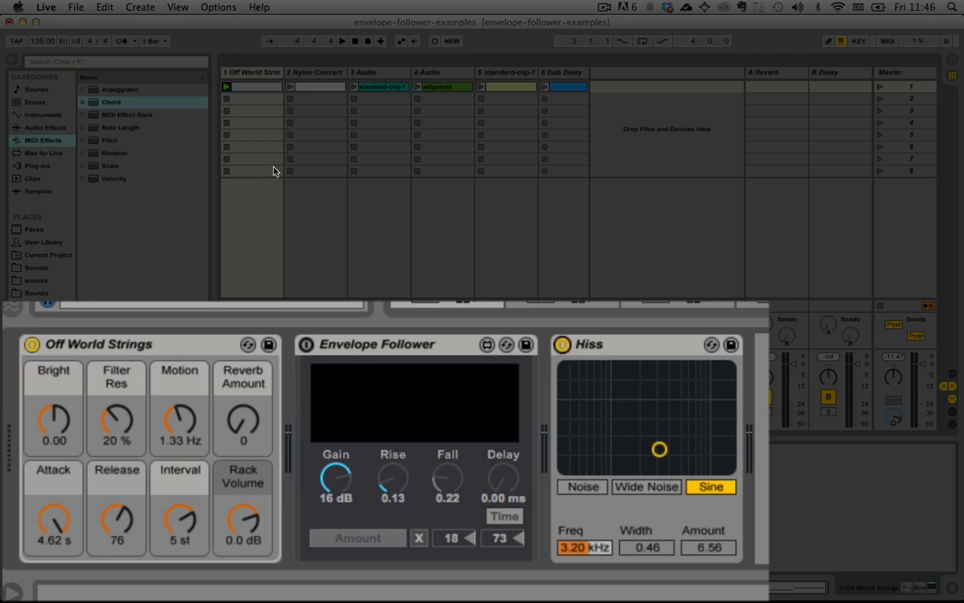
key("space")
left_click(306, 344)
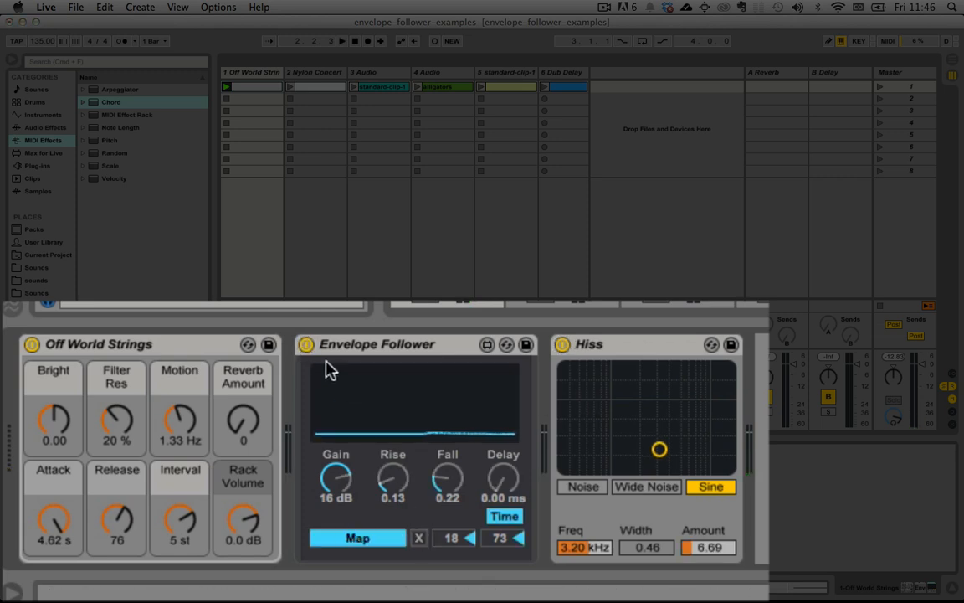
left_click(307, 344)
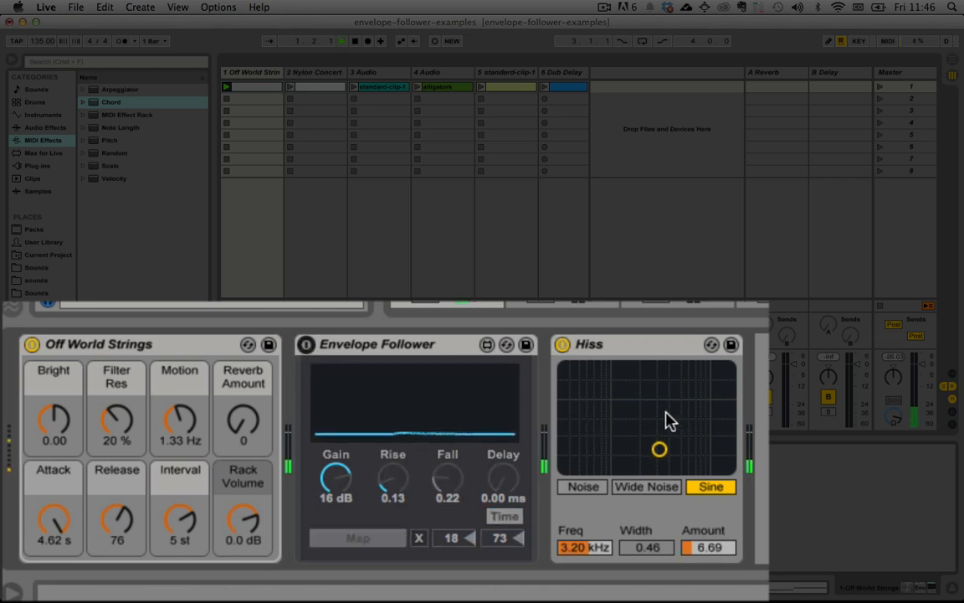
left_click_drag(669, 421, 670, 374)
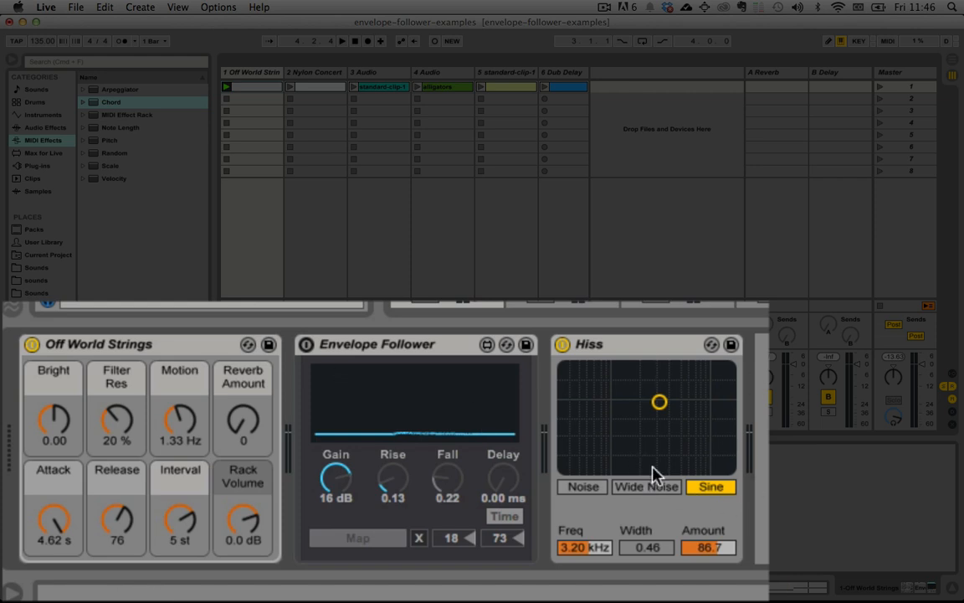
Turn on the Envelope Follower, map it to Hiss's Amount, play the strings clip with it and stop the clip
left_click(306, 344)
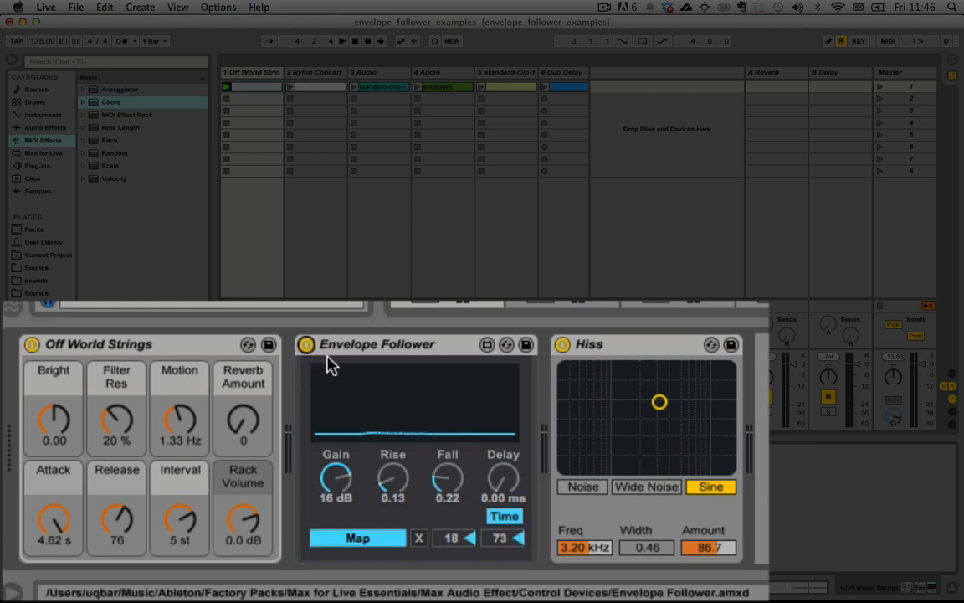
left_click(349, 542)
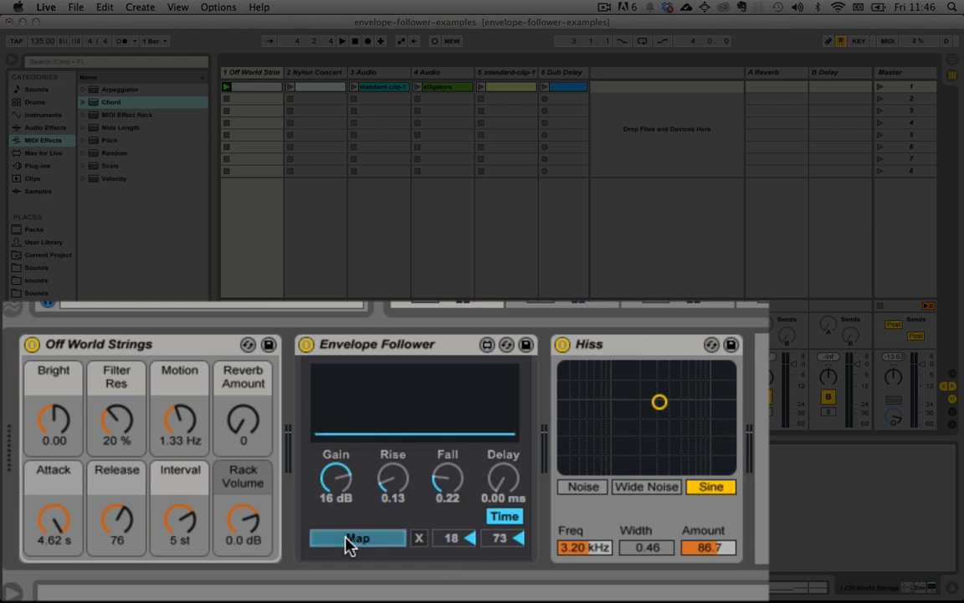
left_click(718, 551)
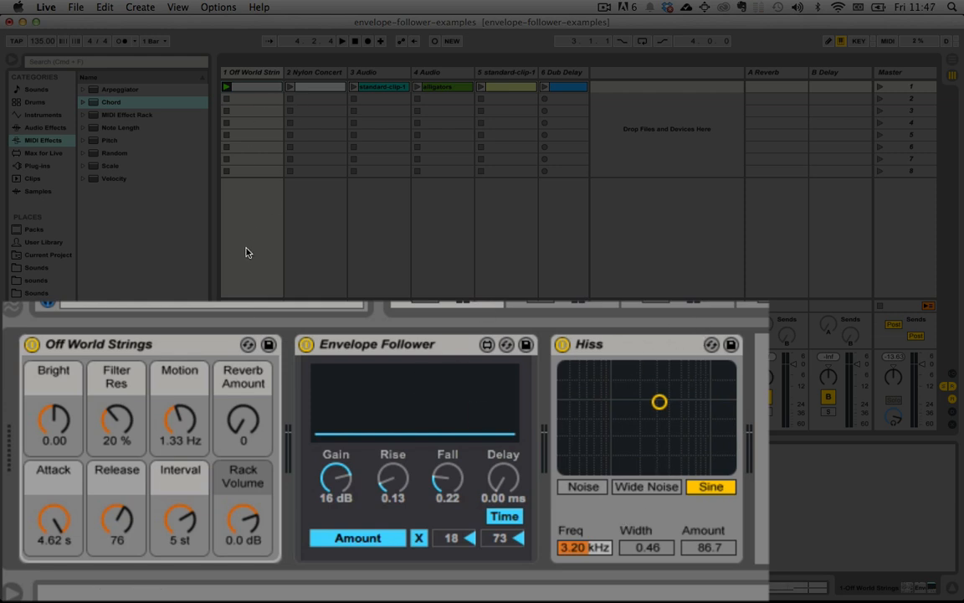
key("space")
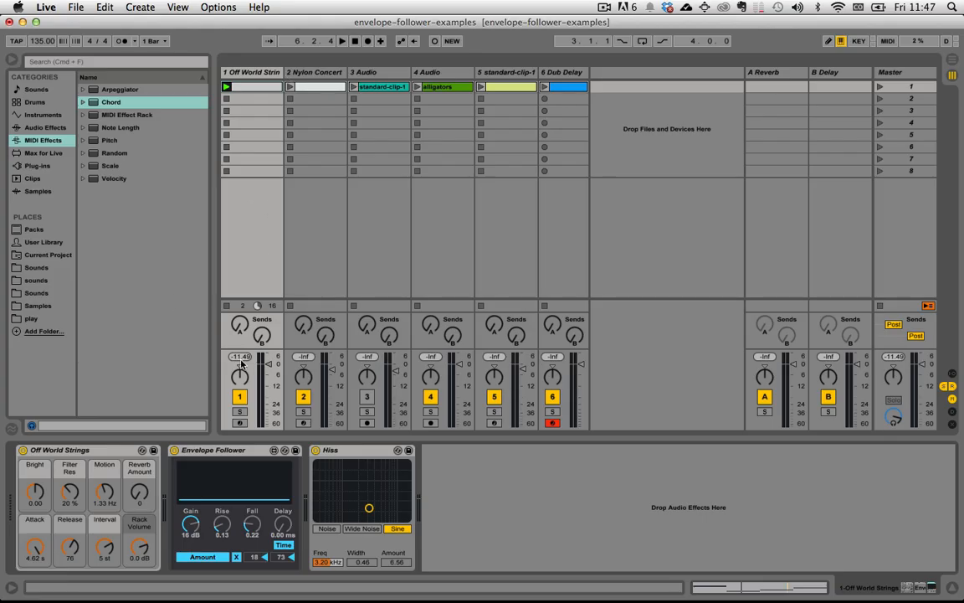
left_click(226, 305)
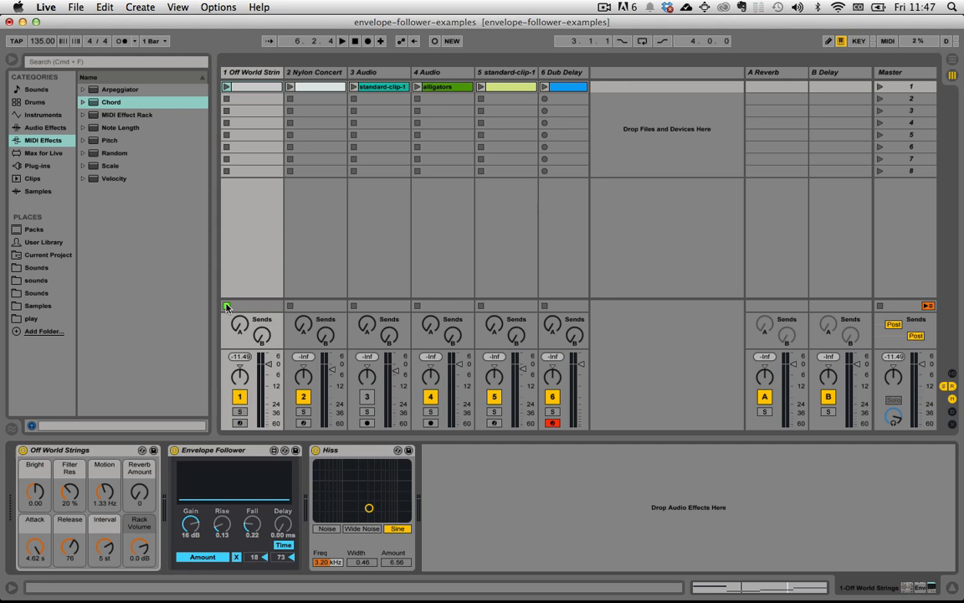
left_click(325, 74)
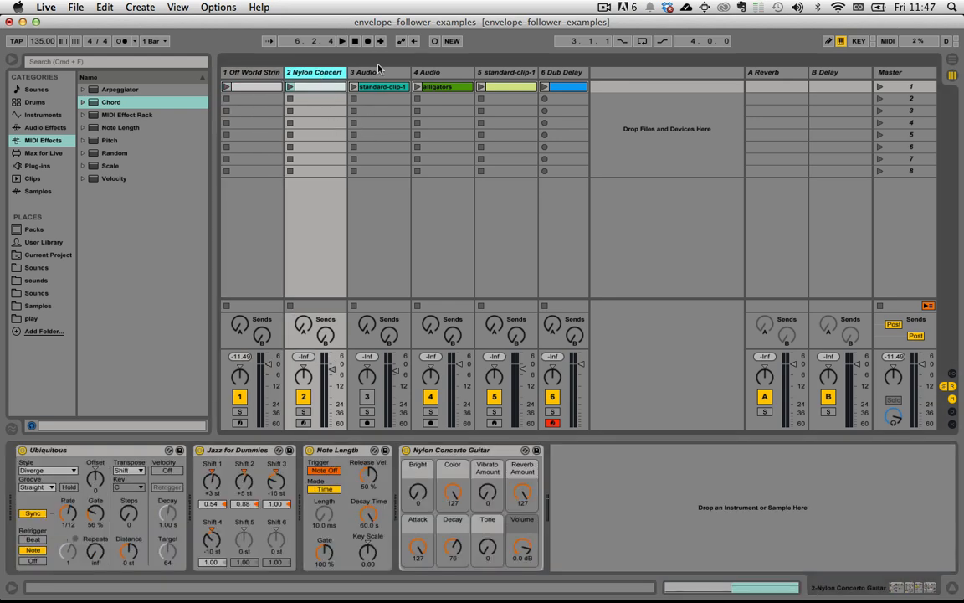
left_click(379, 73)
left_click(333, 75)
left_click(251, 73)
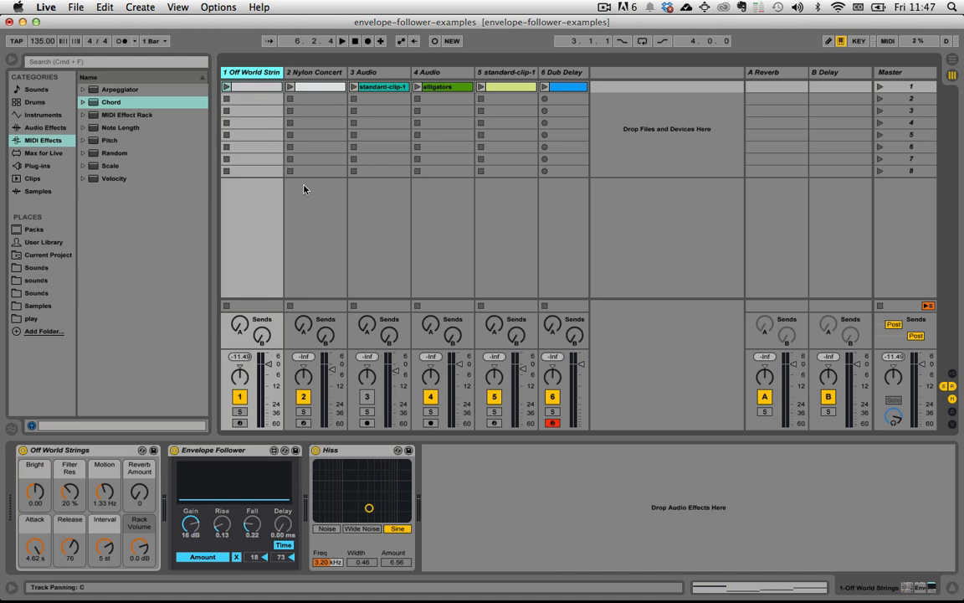
left_click(314, 73)
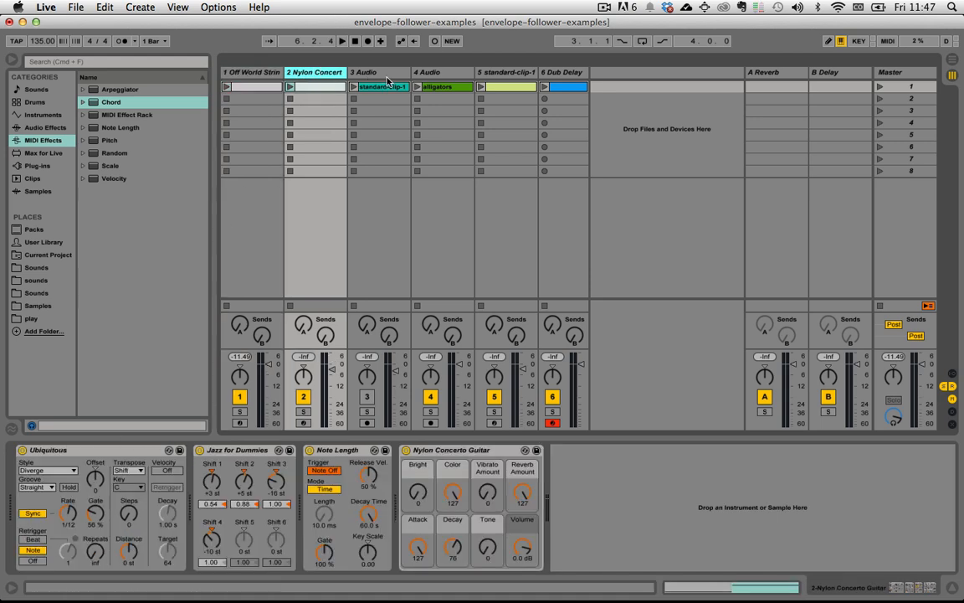
Delete the EQ Eight device from the 3 Audio track
left_click(388, 74)
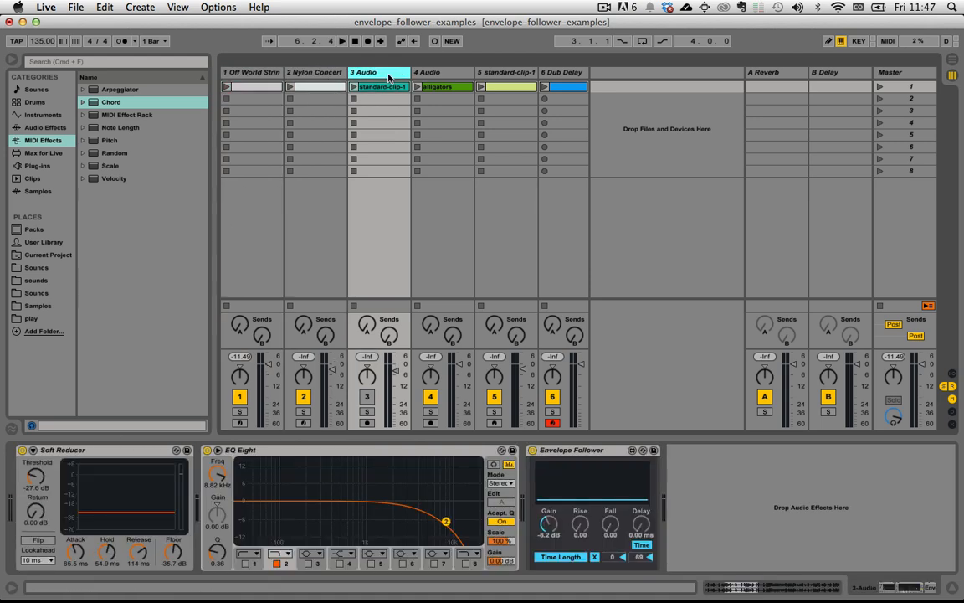
left_click(282, 453)
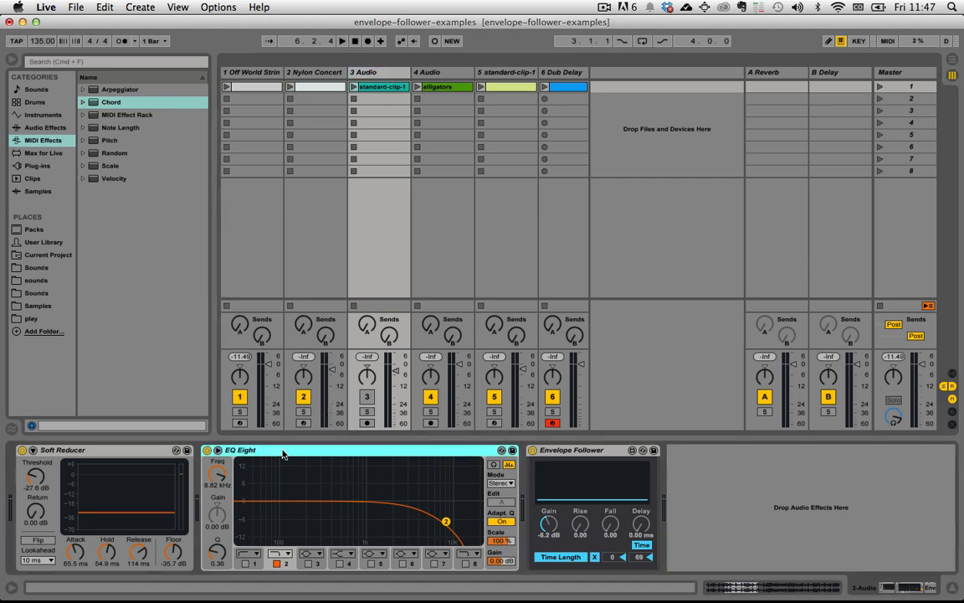
key("Delete")
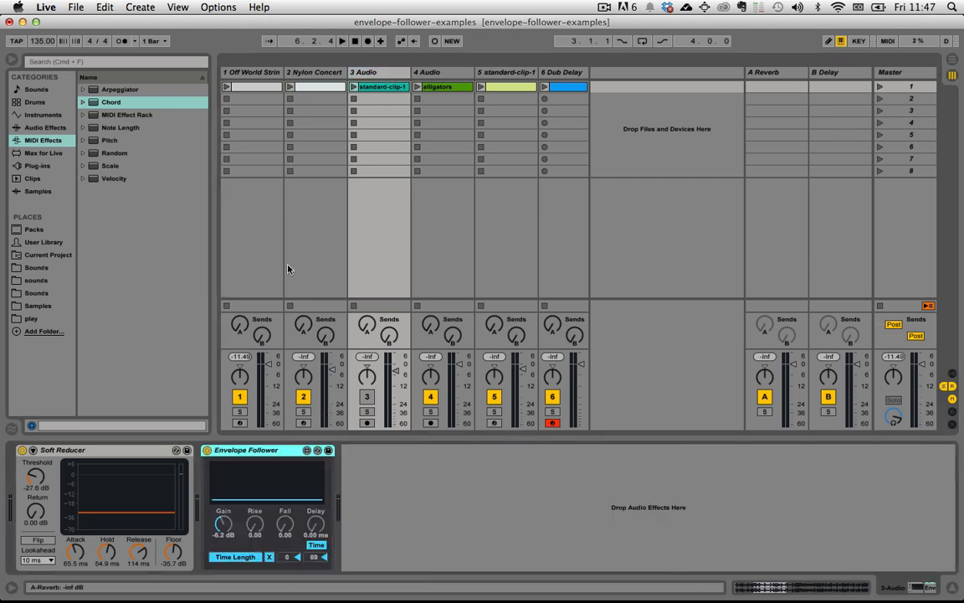
Turn off Ubiquitous, Jazz for Dummies and Note Length on the Nylon Concerto Guitar track and show its clip's notes
left_click(316, 74)
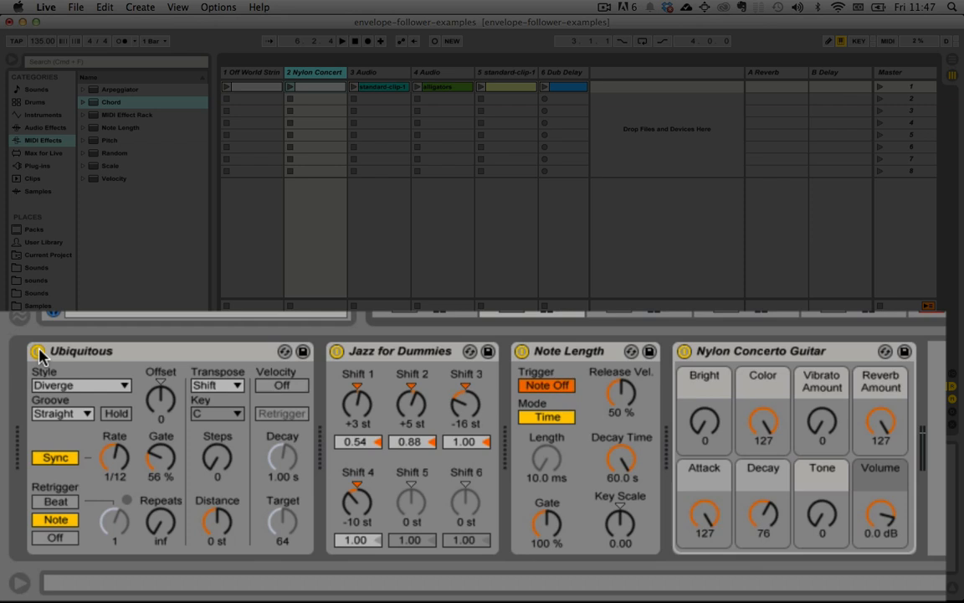
left_click(22, 450)
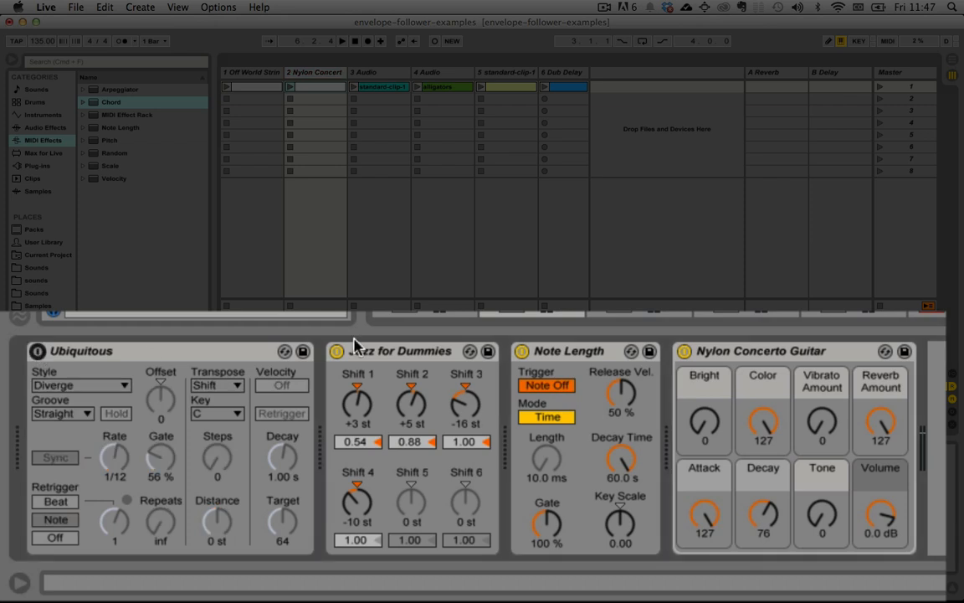
left_click(337, 353)
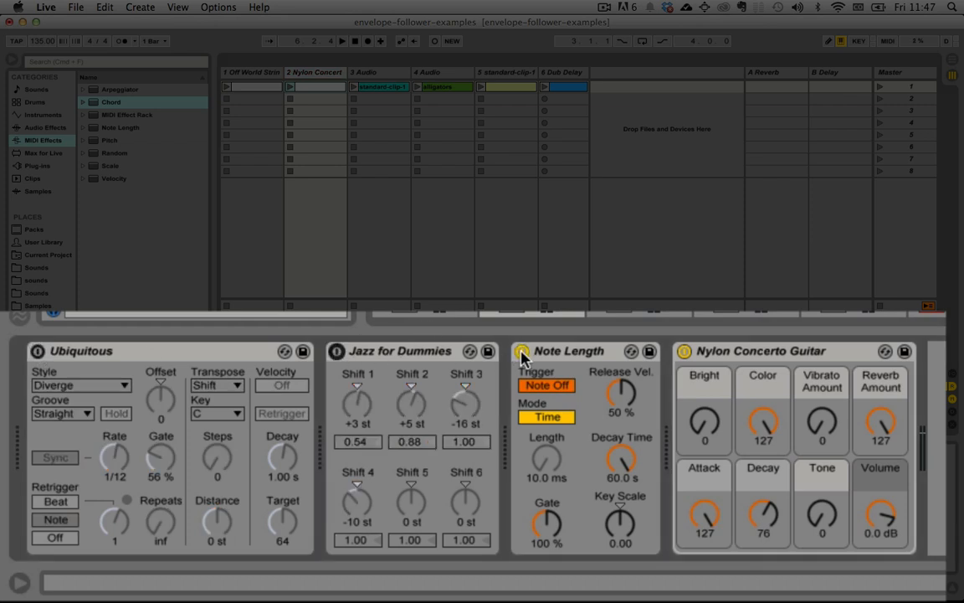
left_click(522, 352)
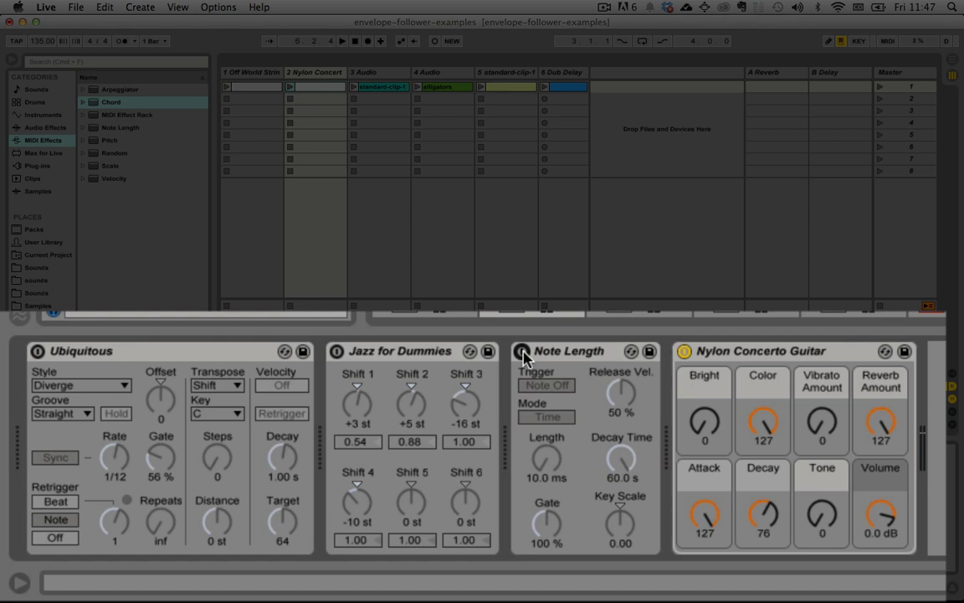
left_click(327, 87)
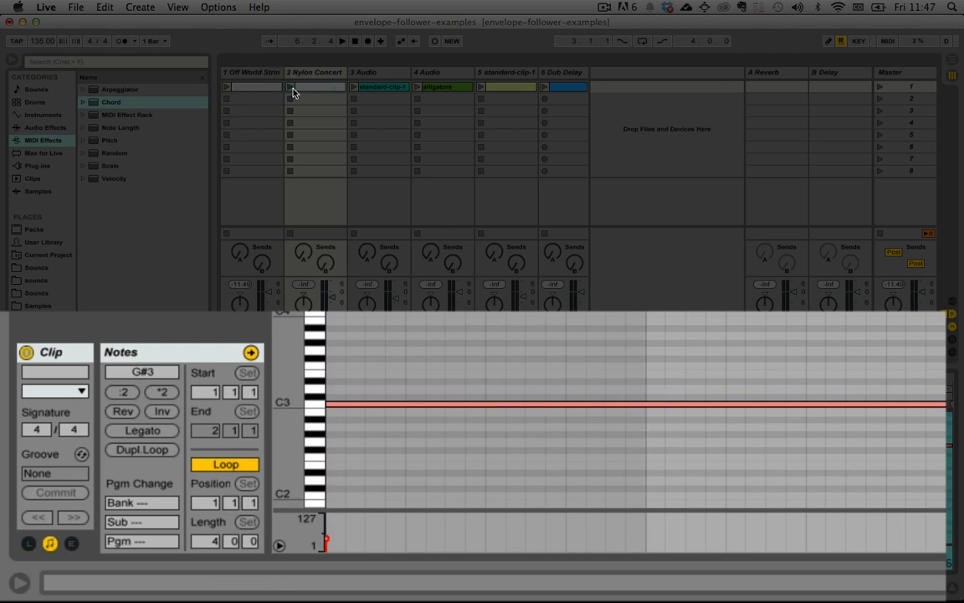
Play the Nylon Concerto Guitar clip without MIDI effects and with Jazz for Dummies turned on
left_click(289, 87)
key("shift+Tab")
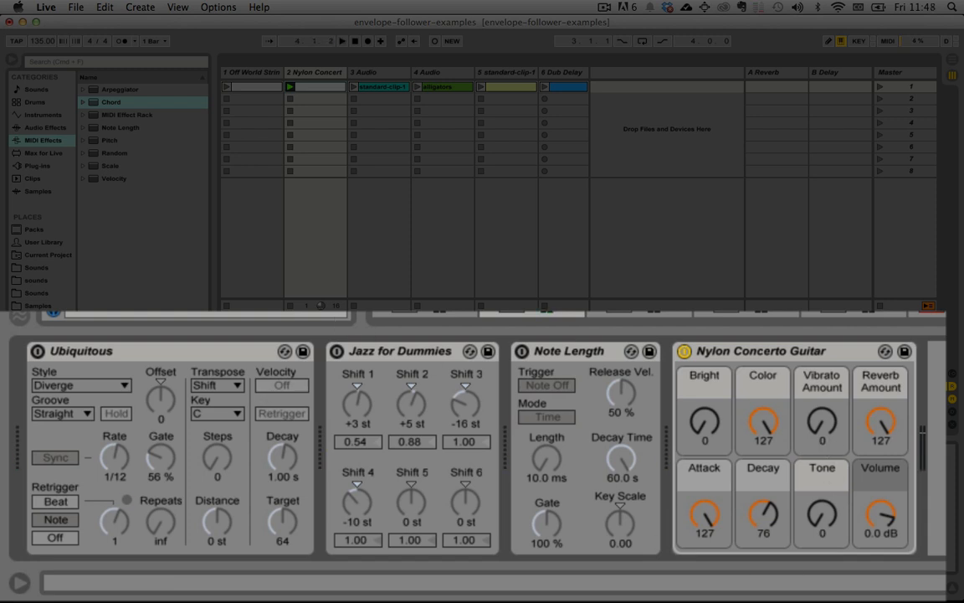
left_click(336, 351)
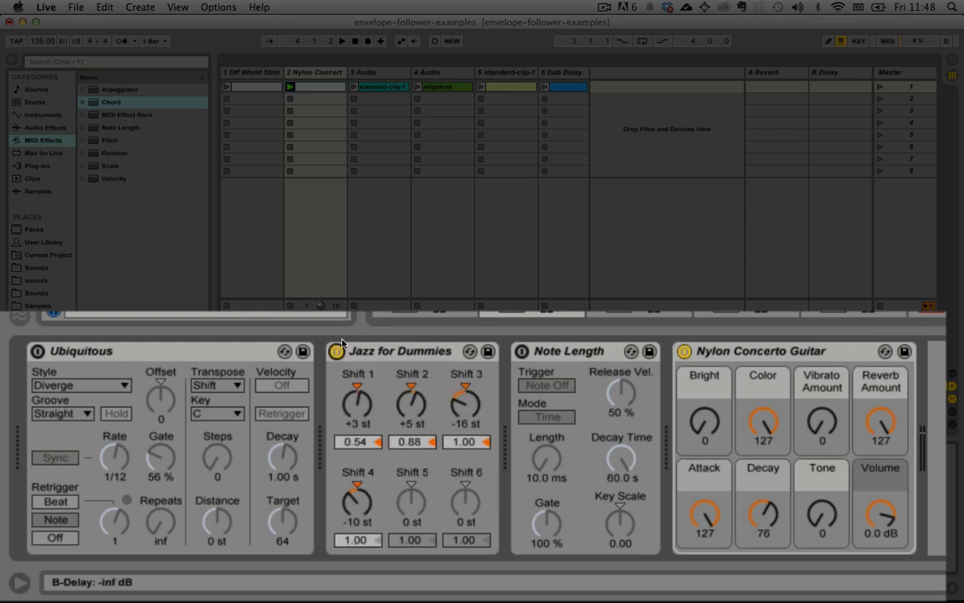
left_click(293, 87)
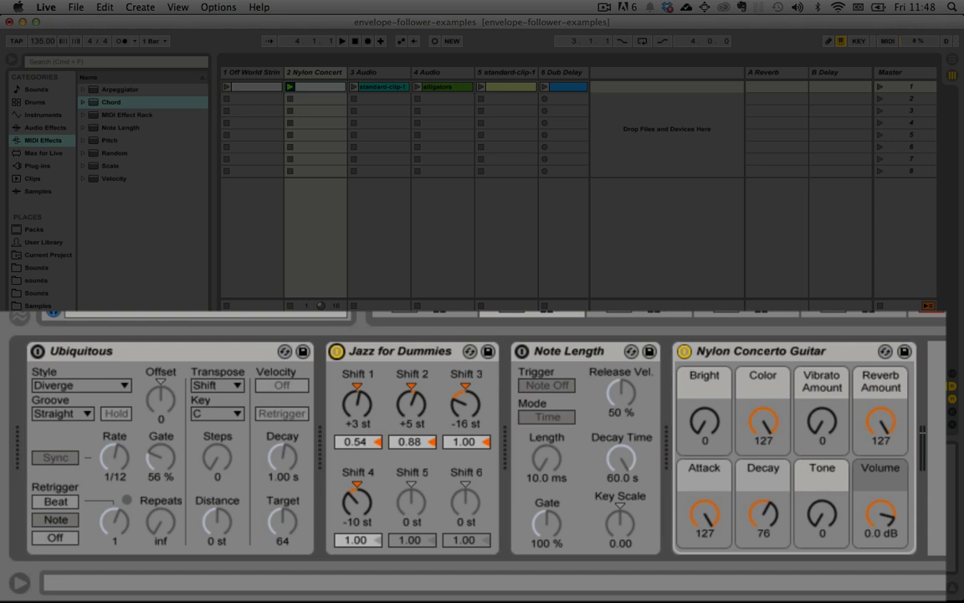
Turn on Ubiquitous on the Nylon Concerto Guitar track, check the clip's held note and play the clip through the effect
left_click(105, 352)
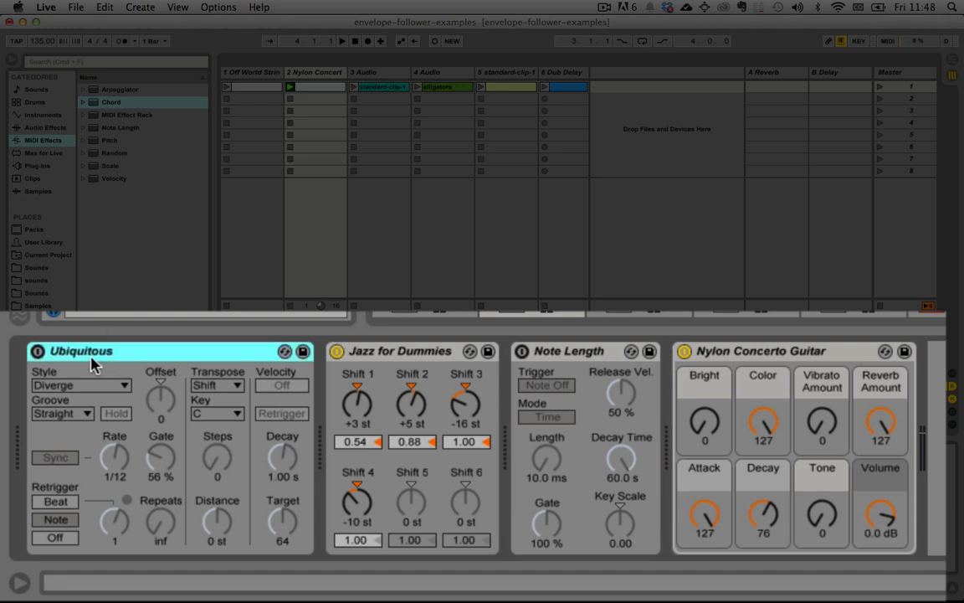
left_click(37, 352)
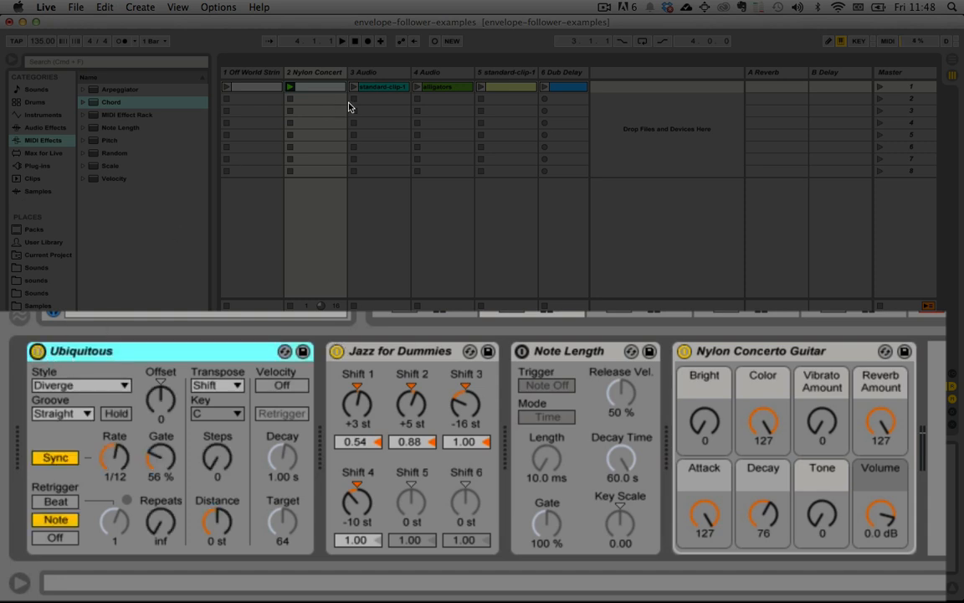
left_click(327, 90)
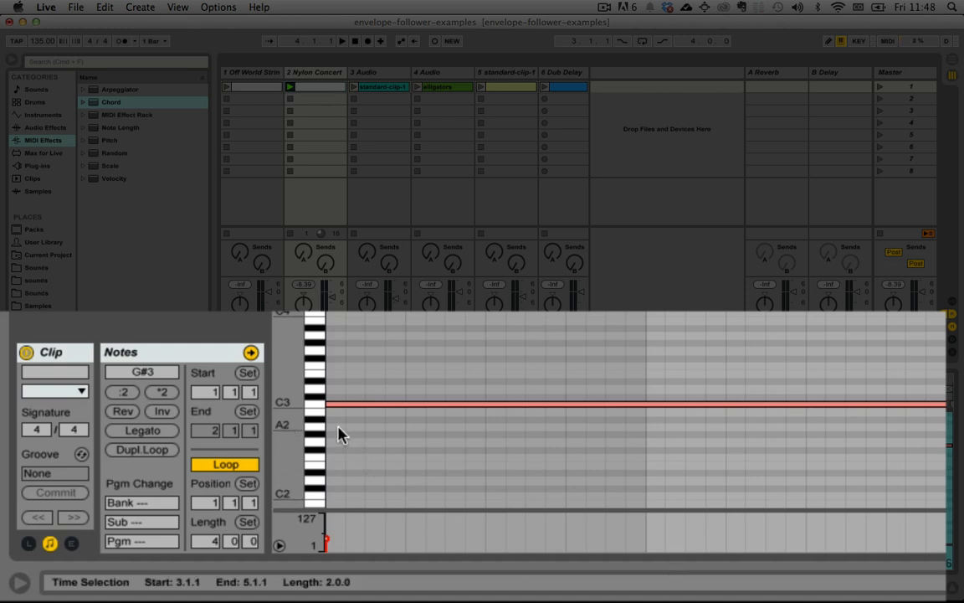
key("shift+Tab")
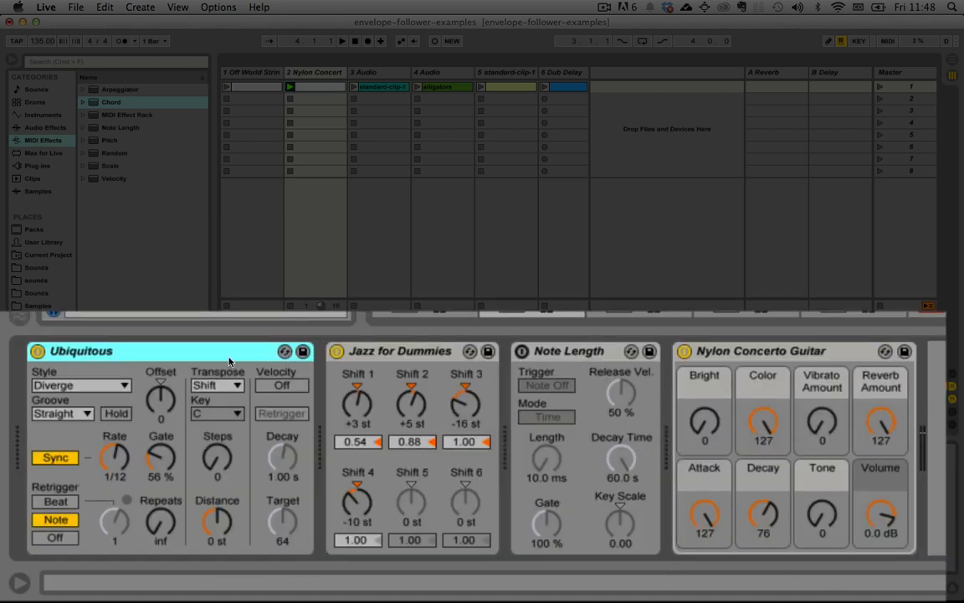
left_click(342, 40)
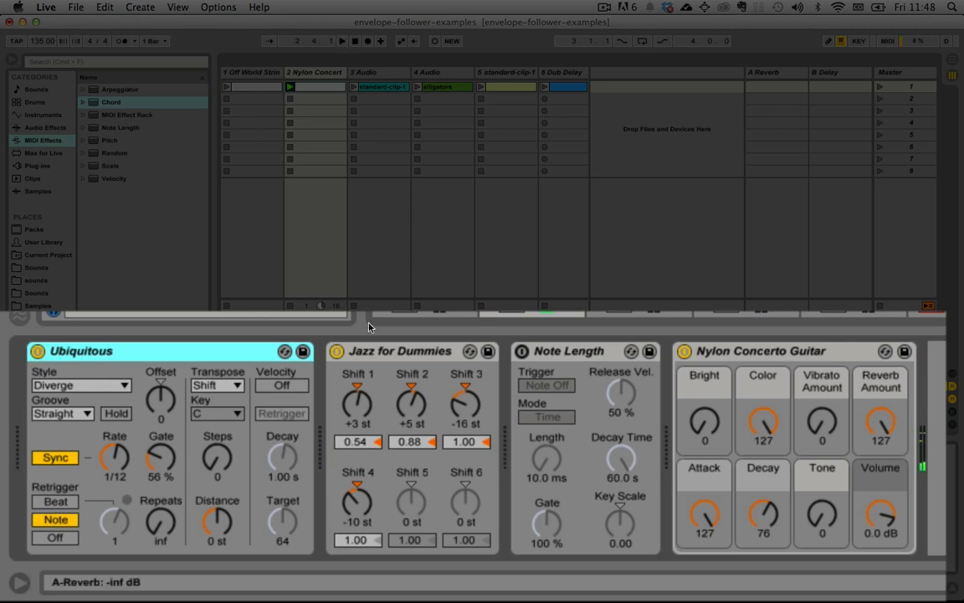
Turn on Note Length on the Nylon Concerto Guitar track and clear the Time Length mapping of the 3 Audio track's Envelope Follower
left_click(562, 351)
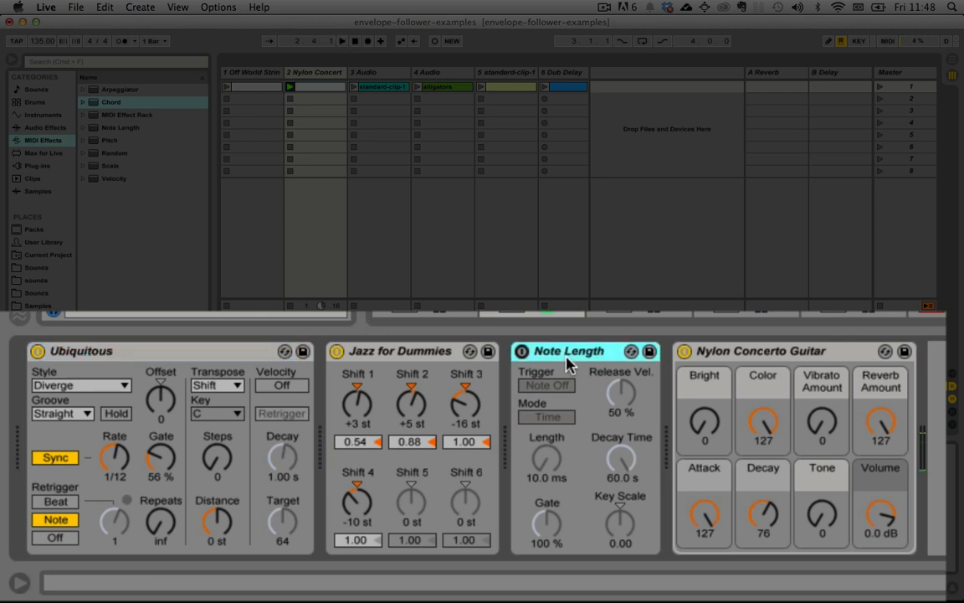
left_click(523, 352)
left_click(364, 76)
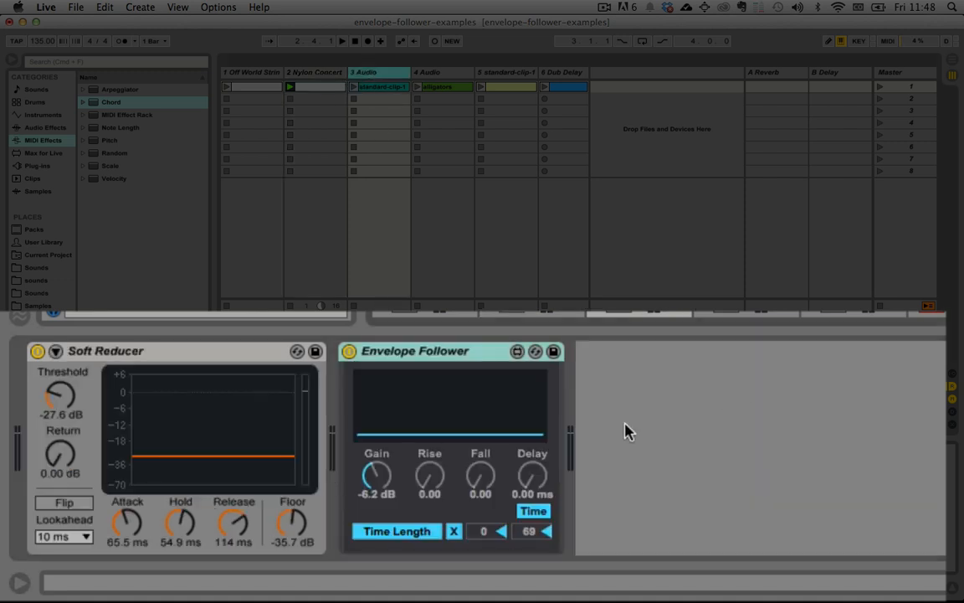
left_click(349, 351)
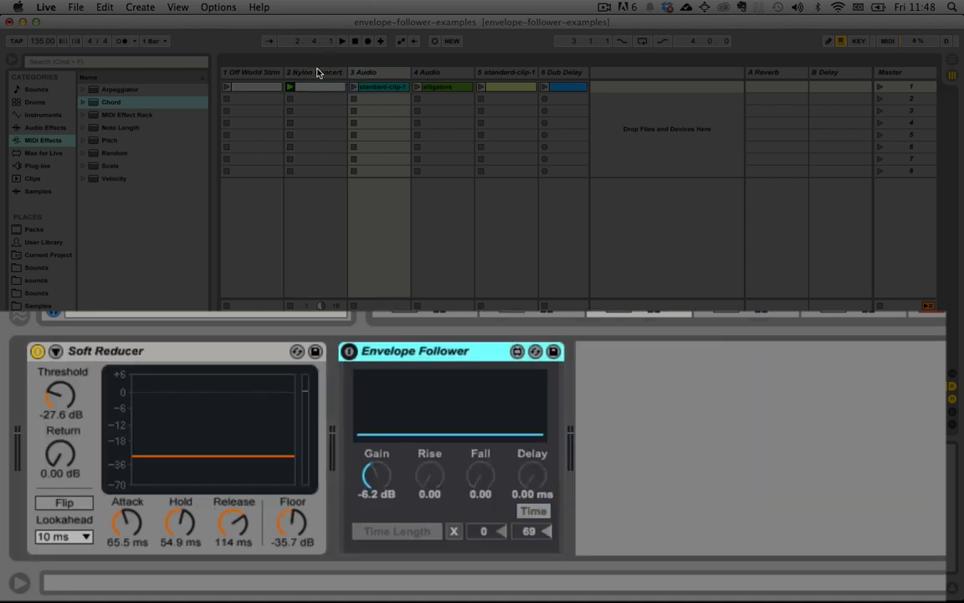
left_click(349, 351)
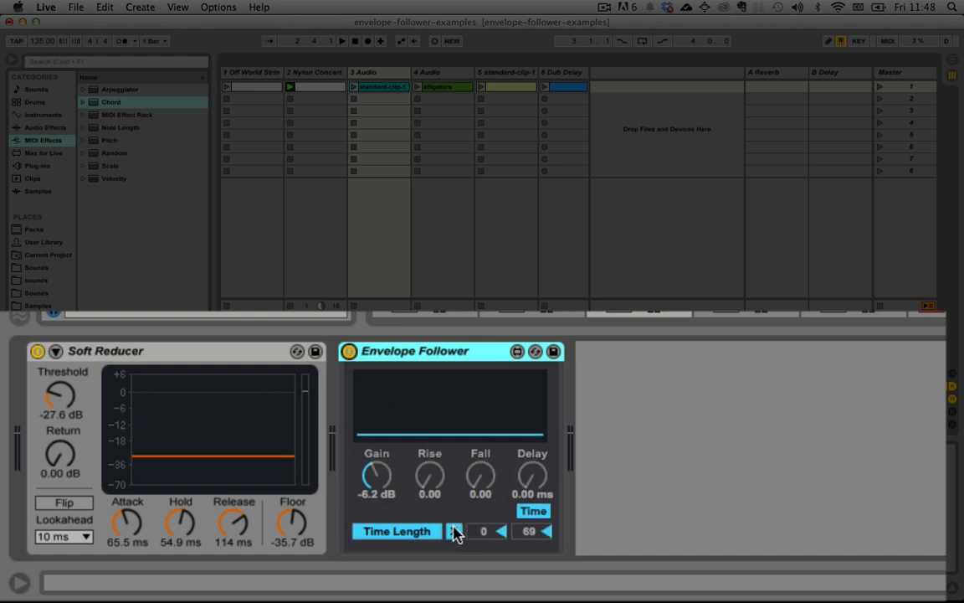
left_click(453, 532)
left_click(364, 76)
Play the Nylon Concerto Guitar clip while manually trying different Length settings on Note Length
left_click(322, 76)
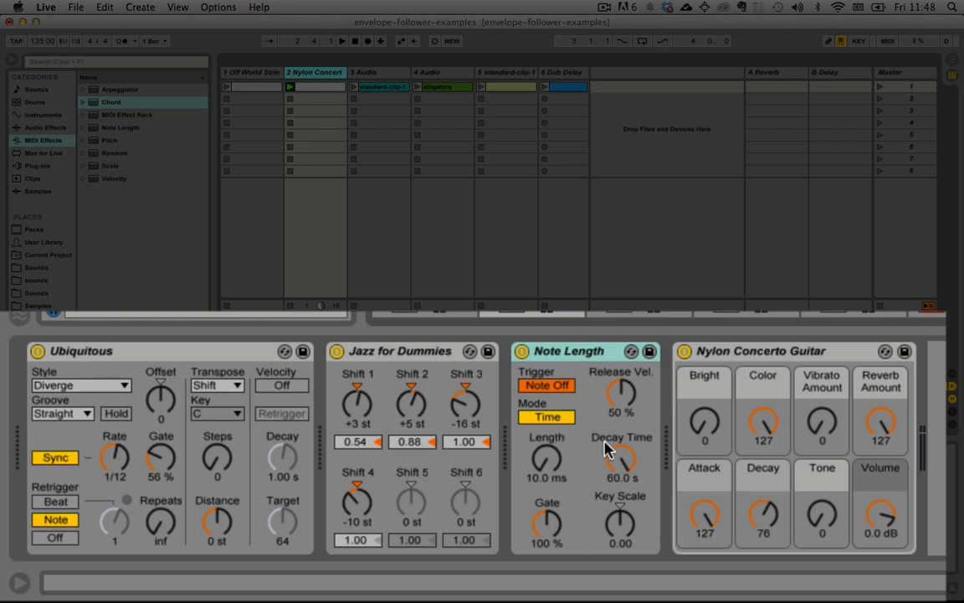
key("space")
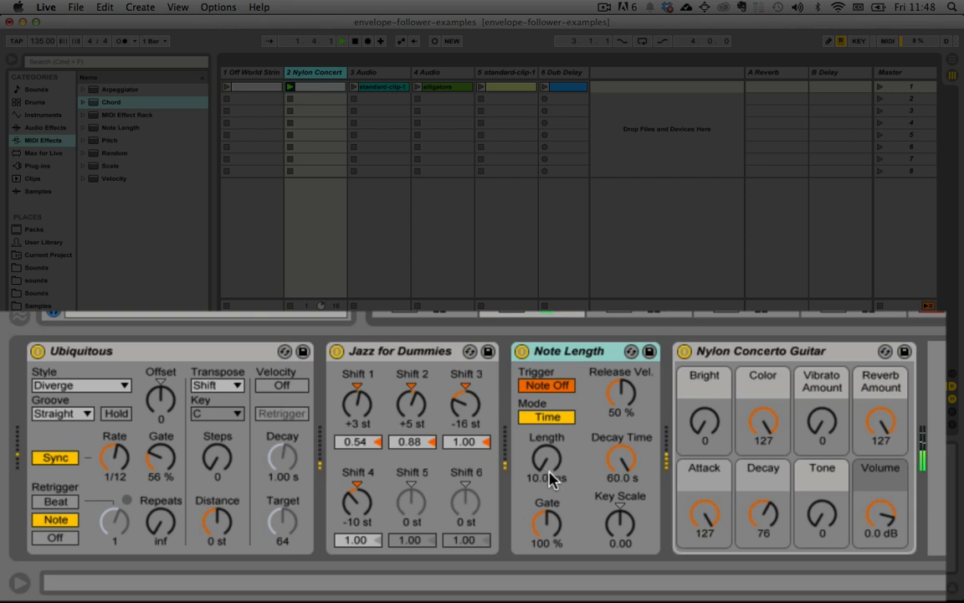
mouse_move(550, 469)
left_mouse_down()
mouse_move(550, 410)
mouse_move(553, 470)
left_mouse_up()
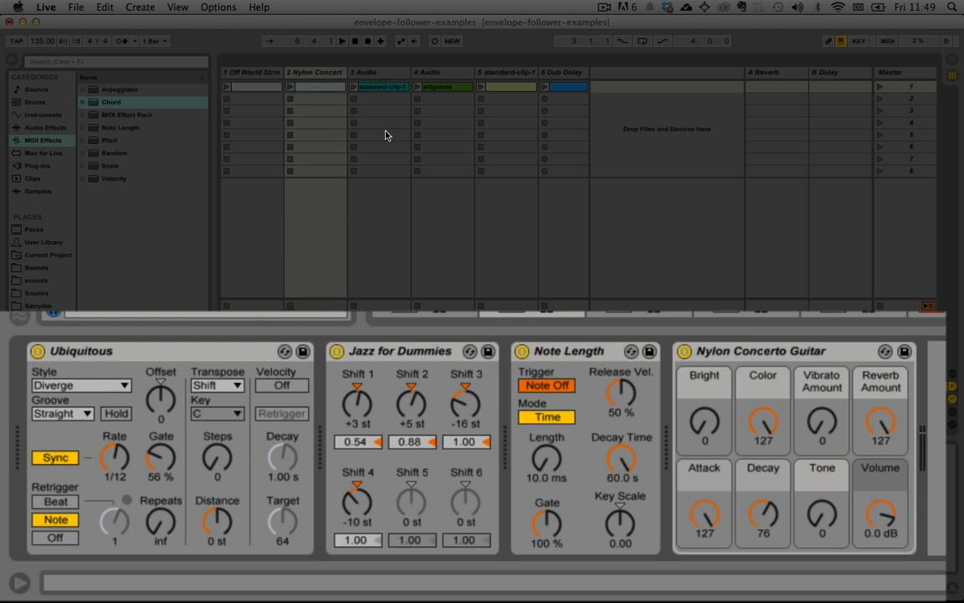
Play the standard-clip-1 clip on 3 Audio and map that track's Envelope Follower to Note Length's Length
left_click(377, 81)
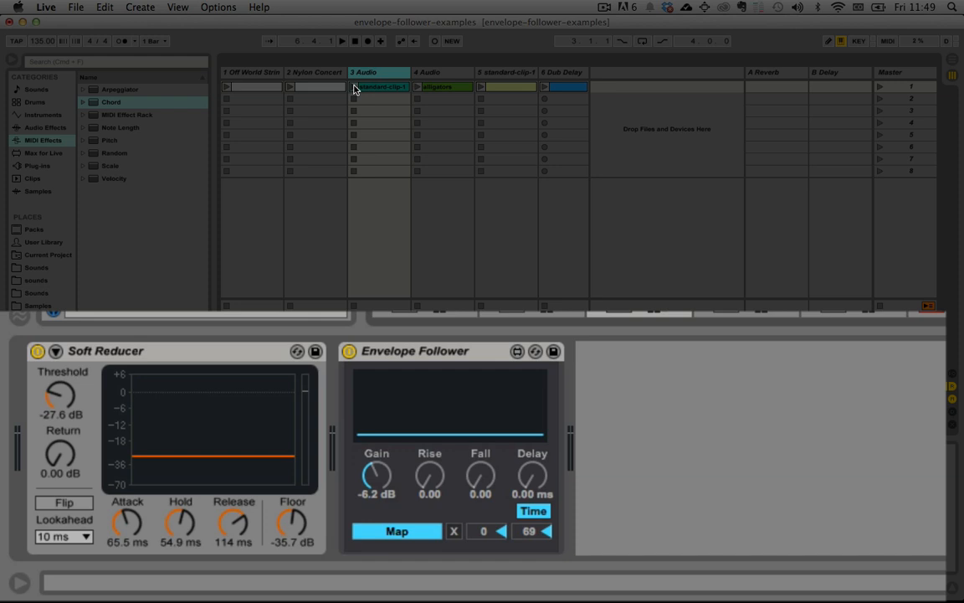
left_click(354, 86)
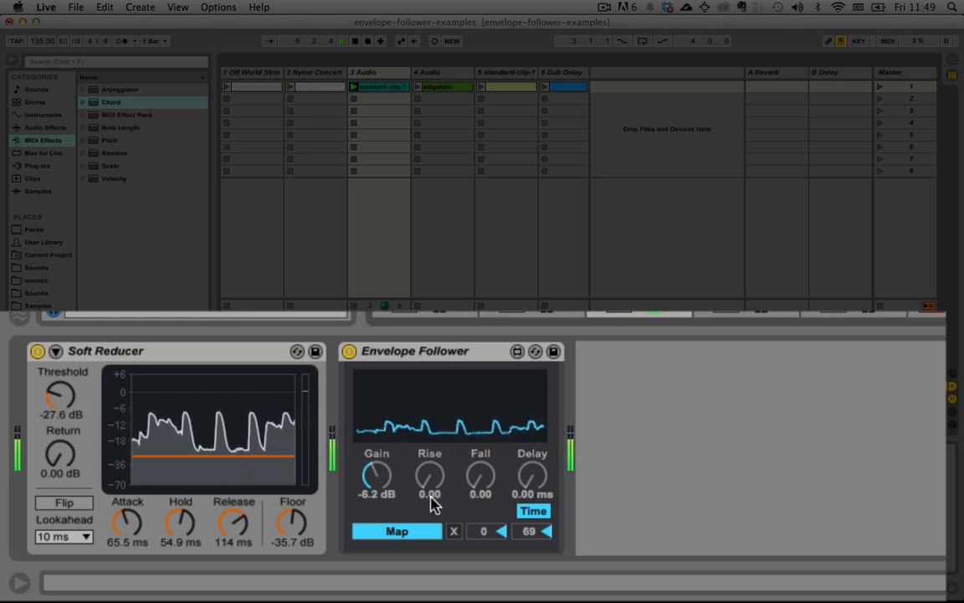
left_click(415, 532)
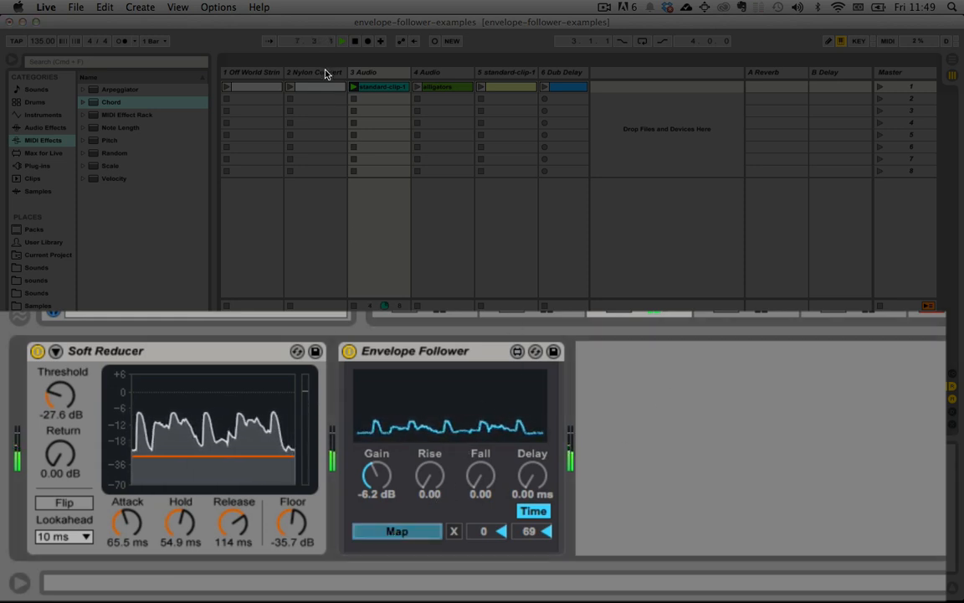
left_click(326, 74)
left_click(548, 458)
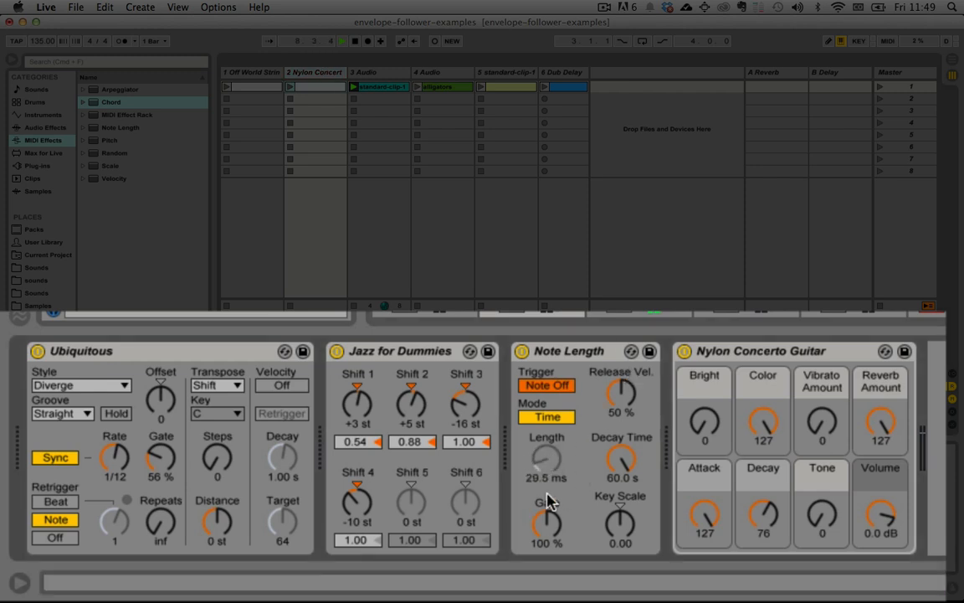
Raise the Gain of the Envelope Follower on the 3 Audio track to 5.2 dB during playback
left_click(368, 74)
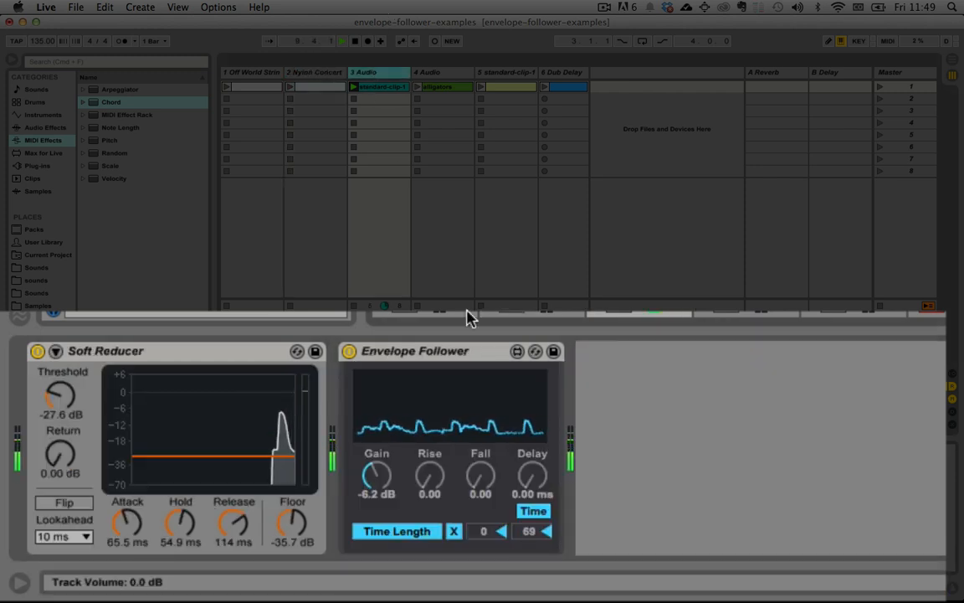
left_click(376, 476)
left_click_drag(377, 475, 378, 469)
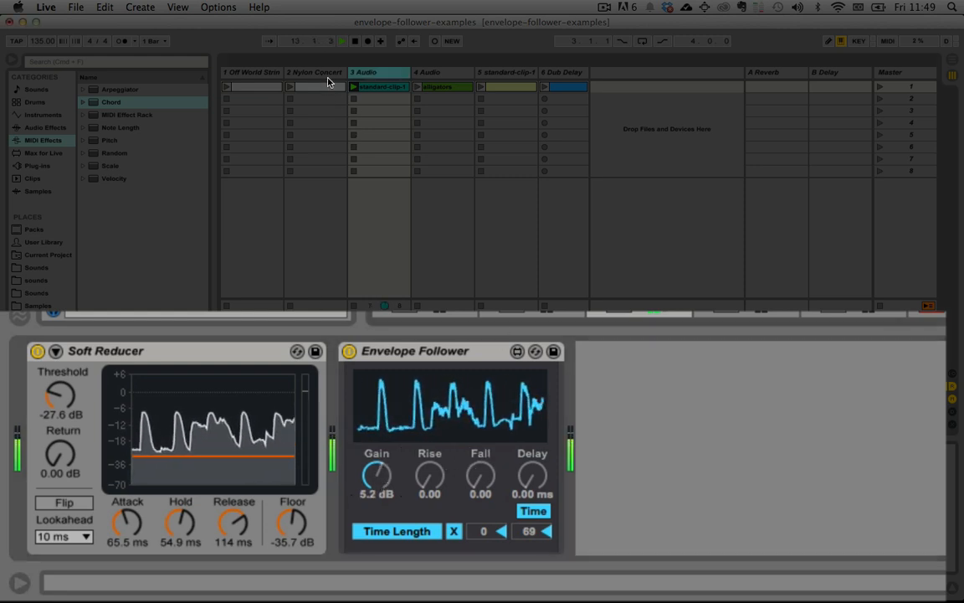
Launch the Nylon Concerto Guitar clip with the 3 Audio track muted and watch Note Length's modulated Length
left_click(323, 80)
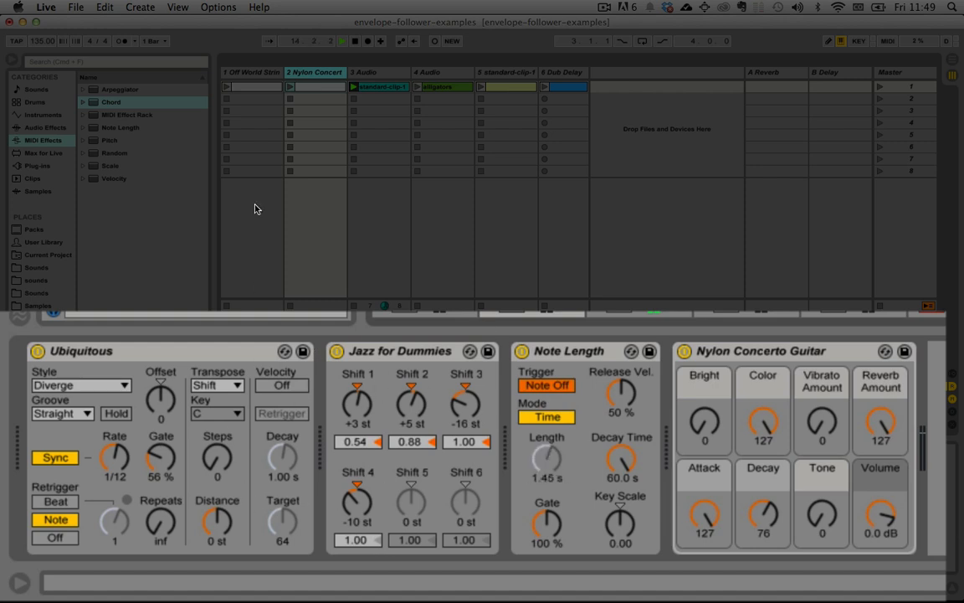
left_click(290, 87)
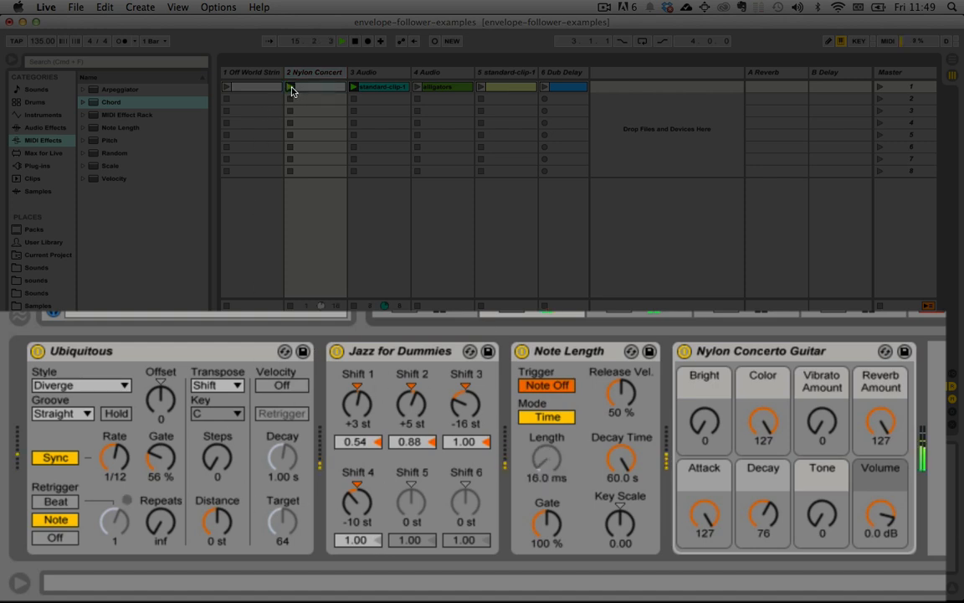
left_click(371, 74)
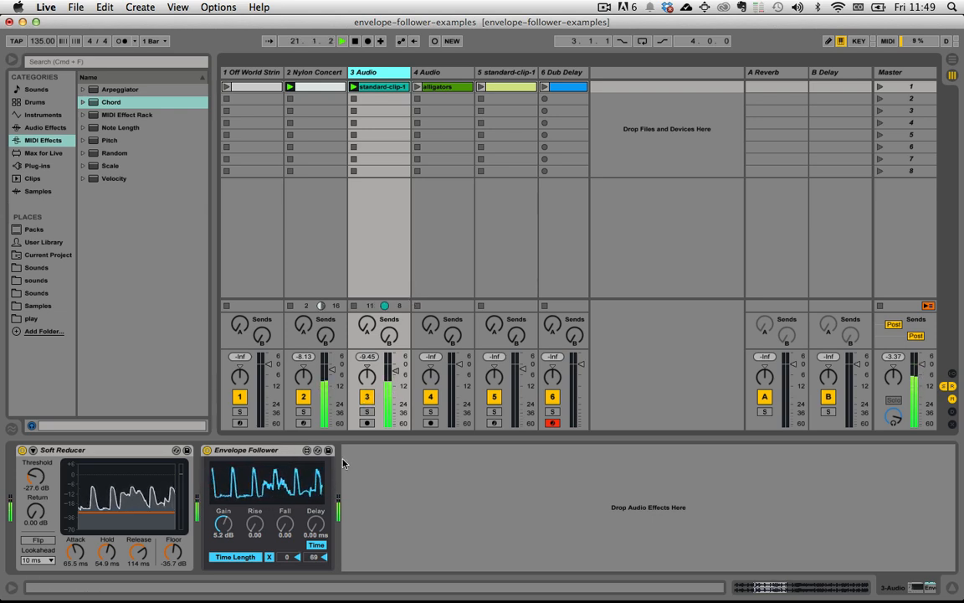
left_click(367, 398)
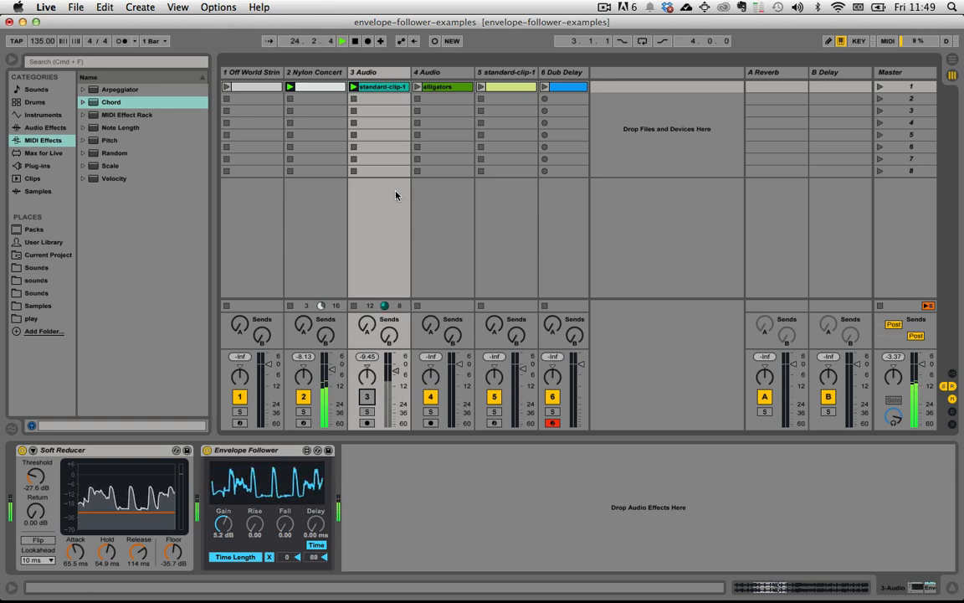
left_click(322, 72)
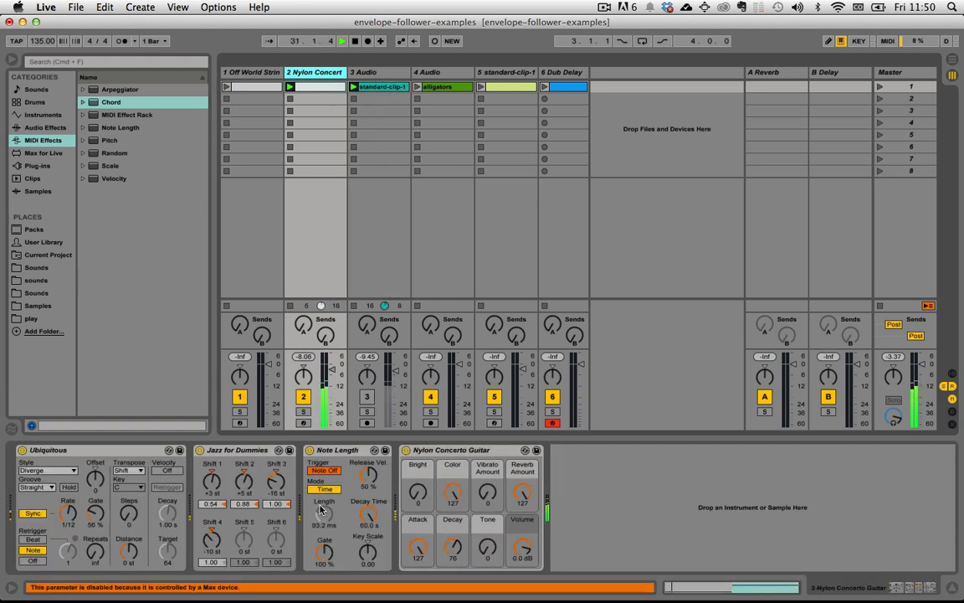
Set the 3 Audio track's Envelope Follower to a Gain of -5.0 dB and a Fall of 0.29 during playback
left_click(351, 71)
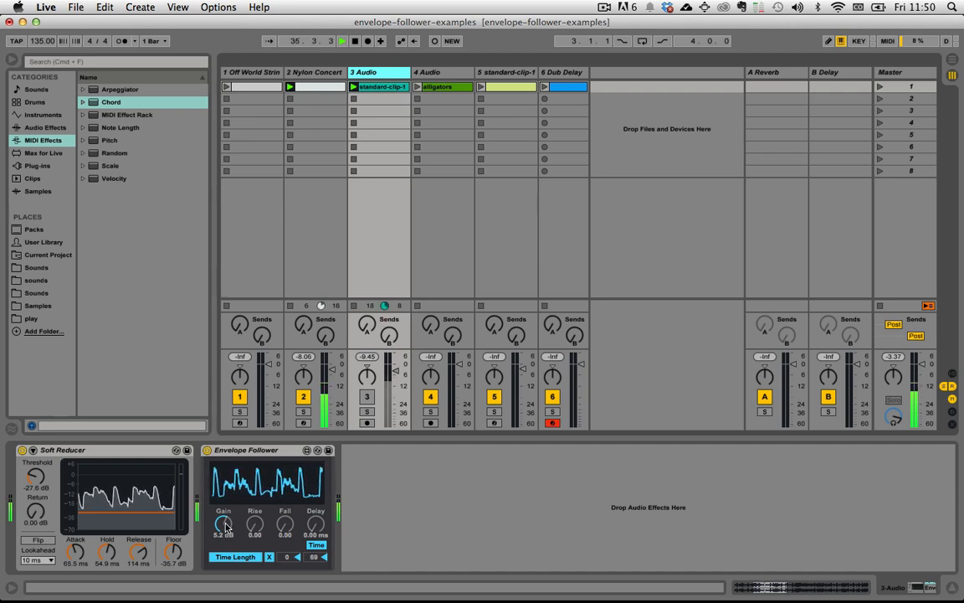
left_click_drag(225, 526, 225, 517)
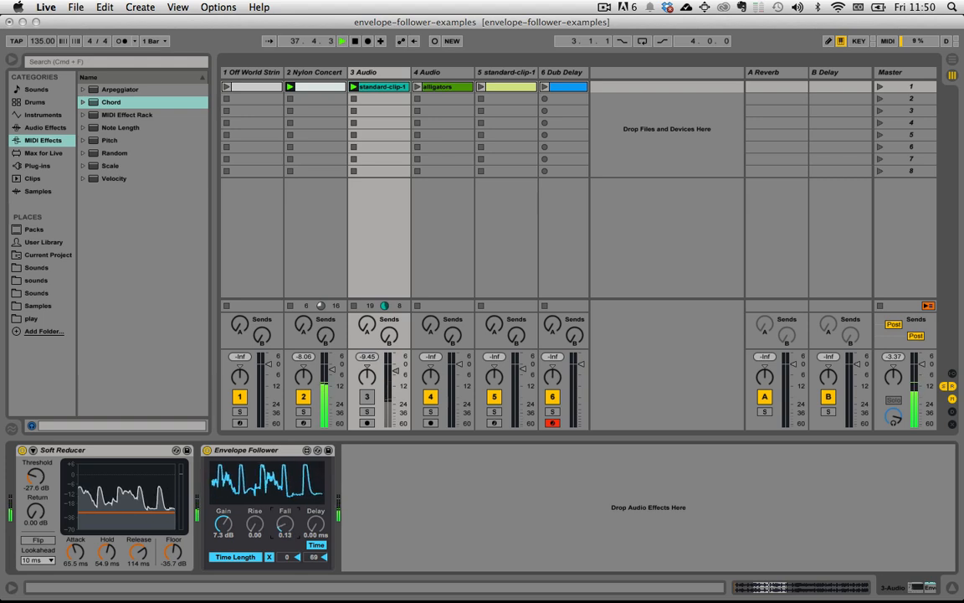
mouse_move(223, 525)
left_mouse_down()
mouse_move(222, 557)
mouse_move(223, 546)
left_mouse_up()
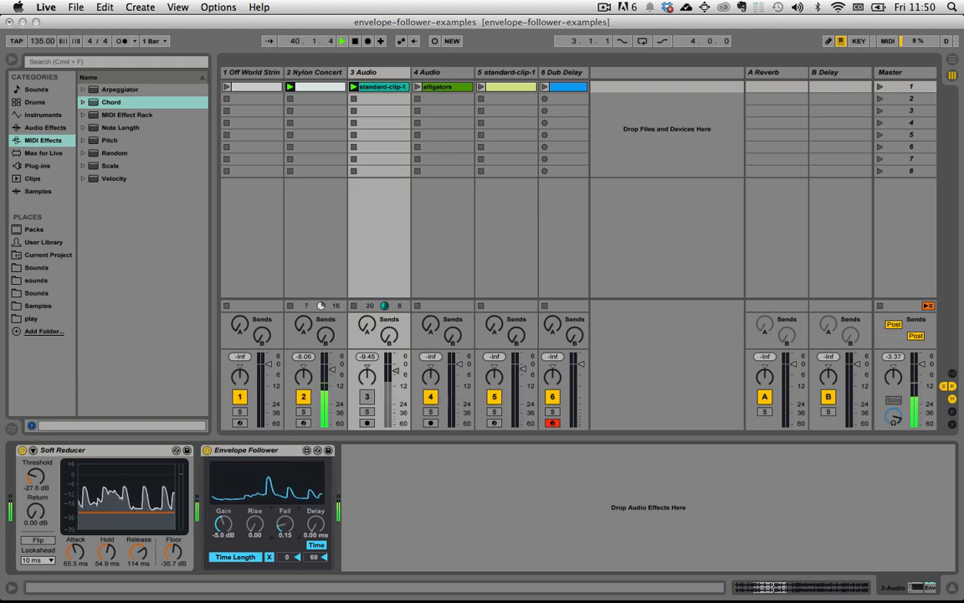
left_click_drag(285, 525, 285, 509)
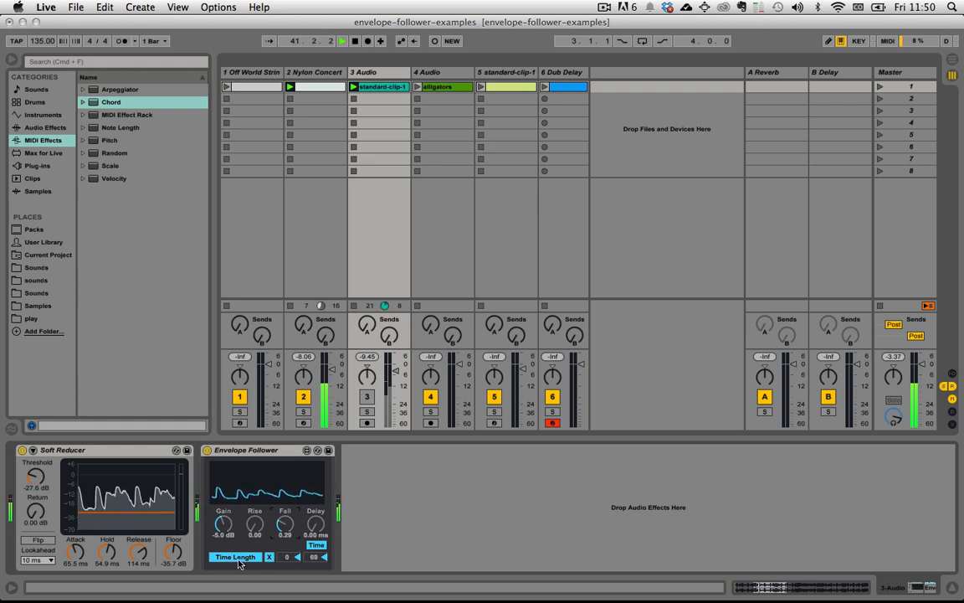
Turn off the Envelope Follower on the 3 Audio track, stop the playing clips and reset the transport to 1.1.1
left_click(206, 450)
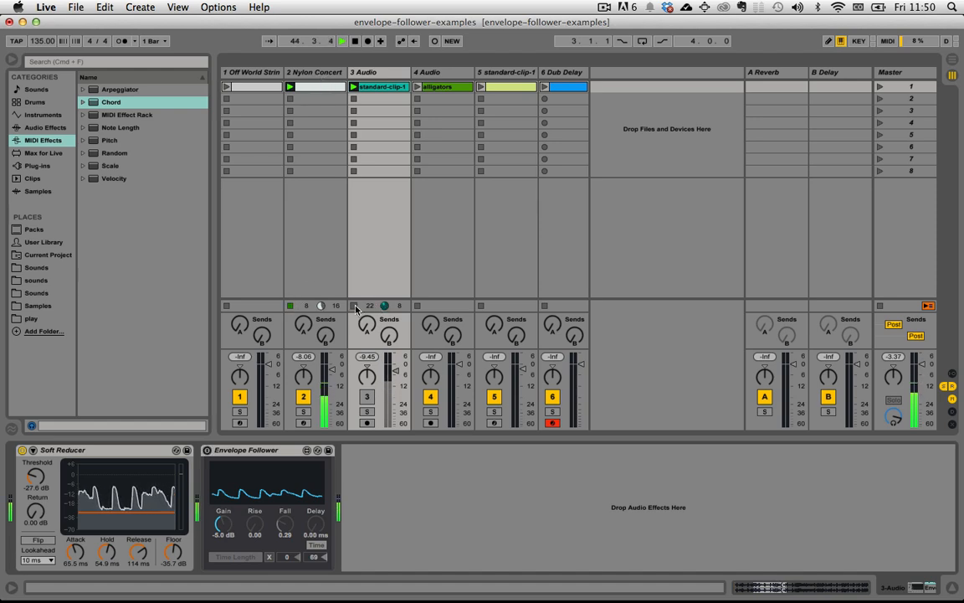
left_click(355, 41)
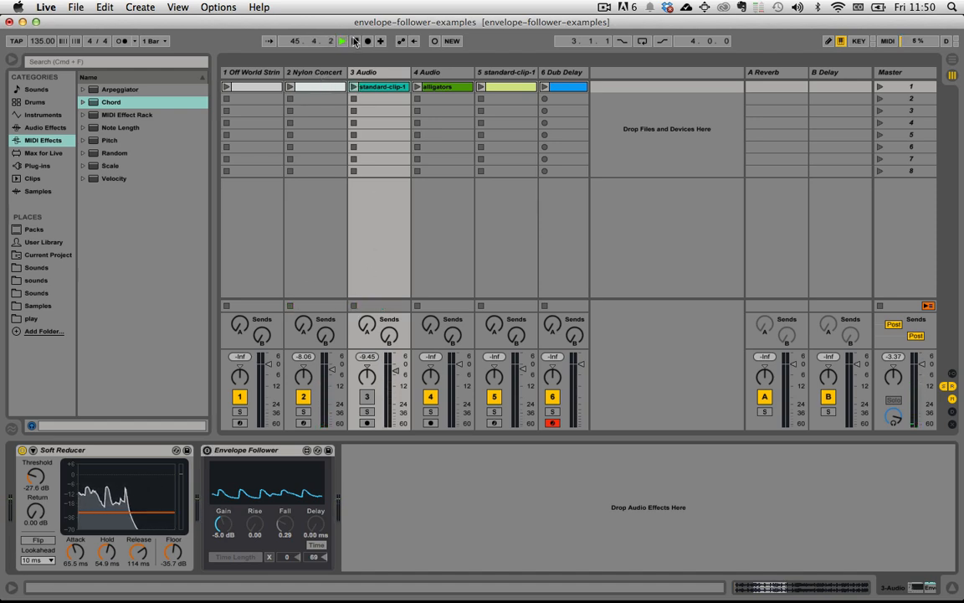
left_click(355, 41)
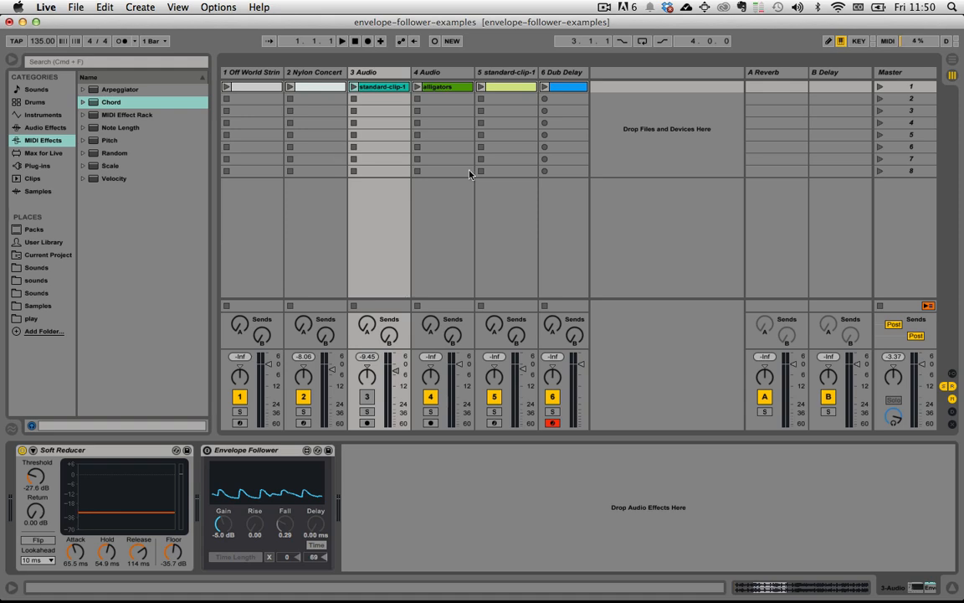
Clear the 2 Time Delay mapping of the 4 Audio track's Envelope Follower and turn off Filter Delay
left_click(438, 74)
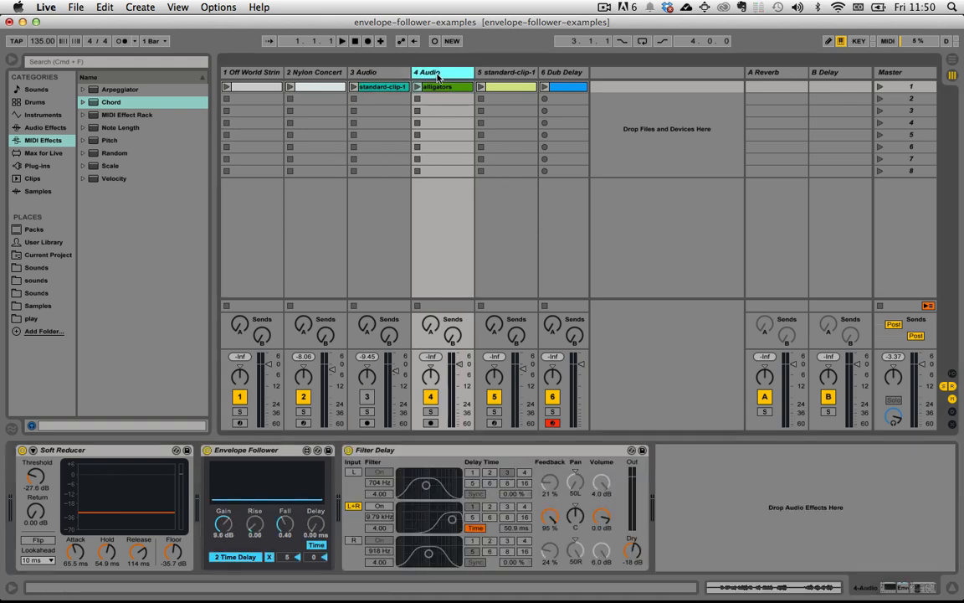
left_click(270, 559)
left_click(348, 451)
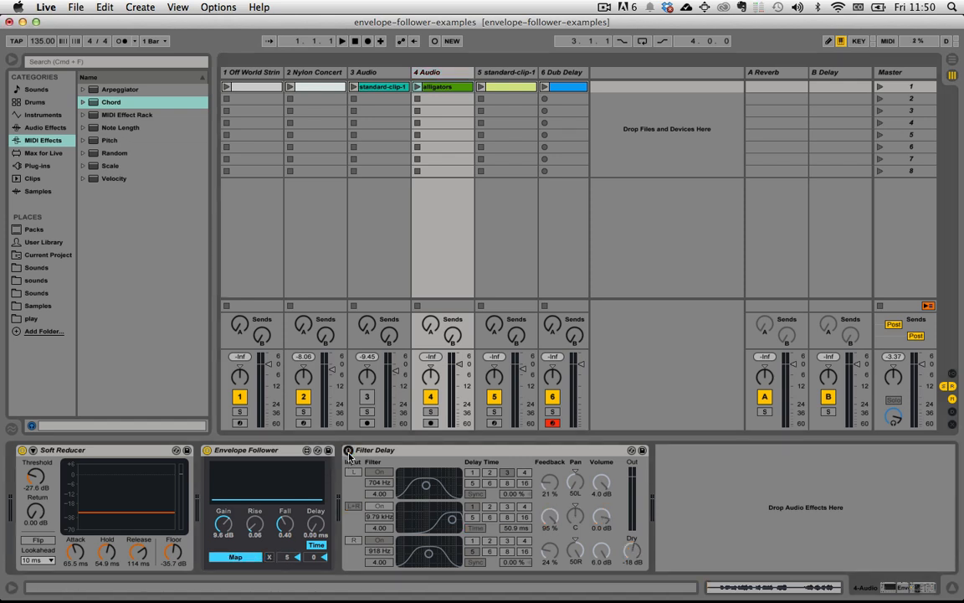
Turn off the Envelope Follower and Soft Reducer on the 4 Audio track
left_click(207, 451)
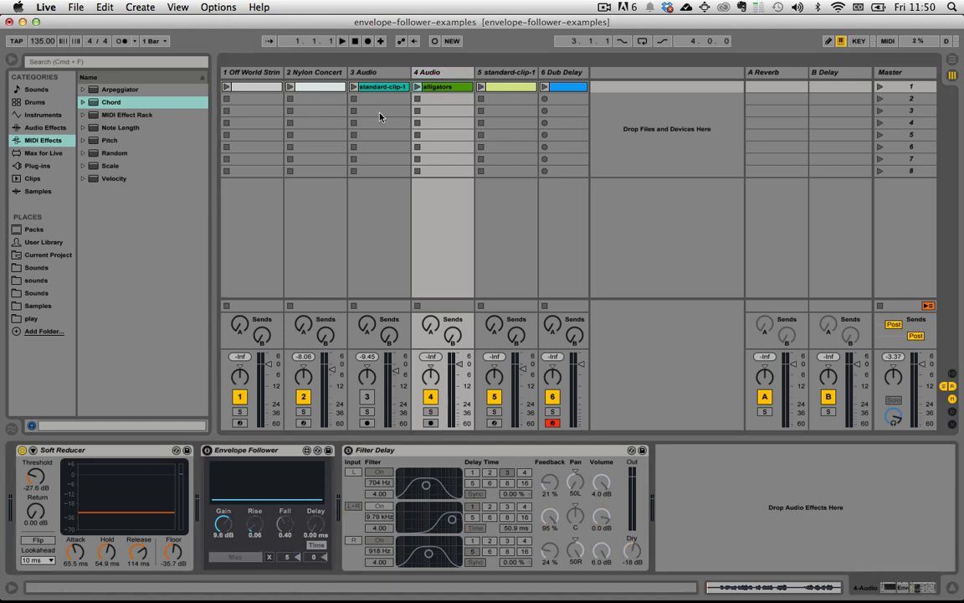
left_click(23, 451)
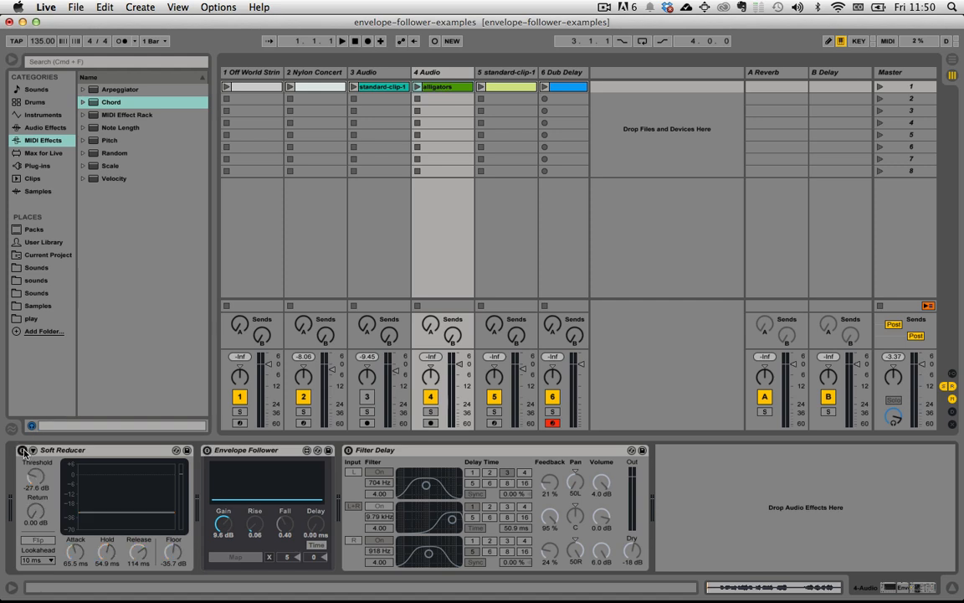
left_click(443, 75)
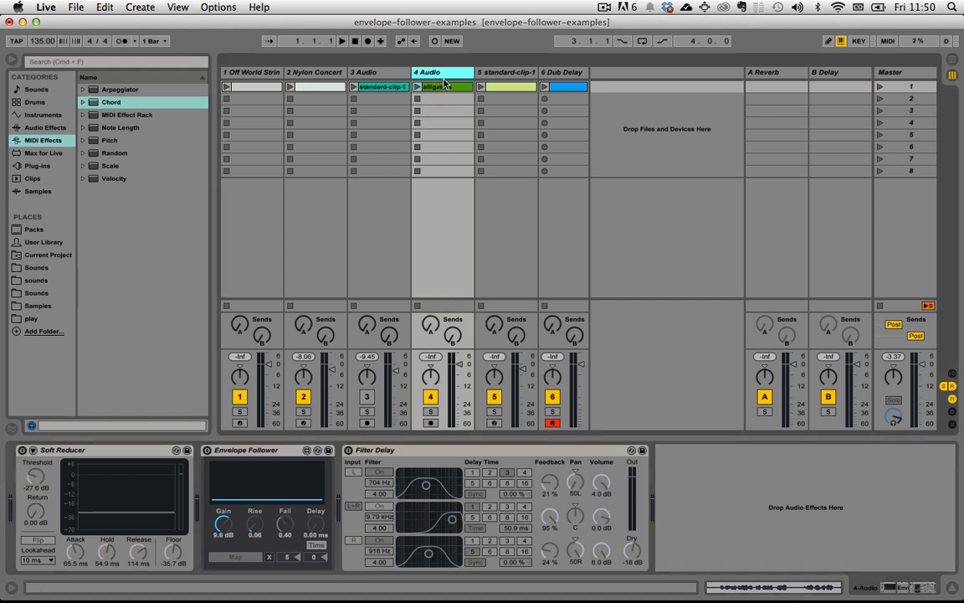
Switch off the alligators clip's reversal, set its Transpose to 0 st and launch it
key("shift+Tab")
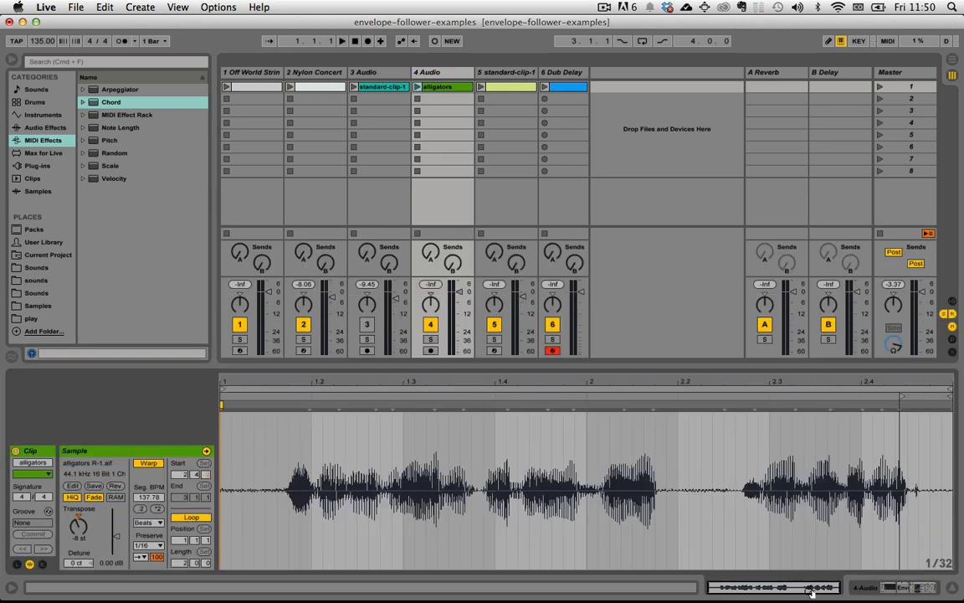
left_click(119, 486)
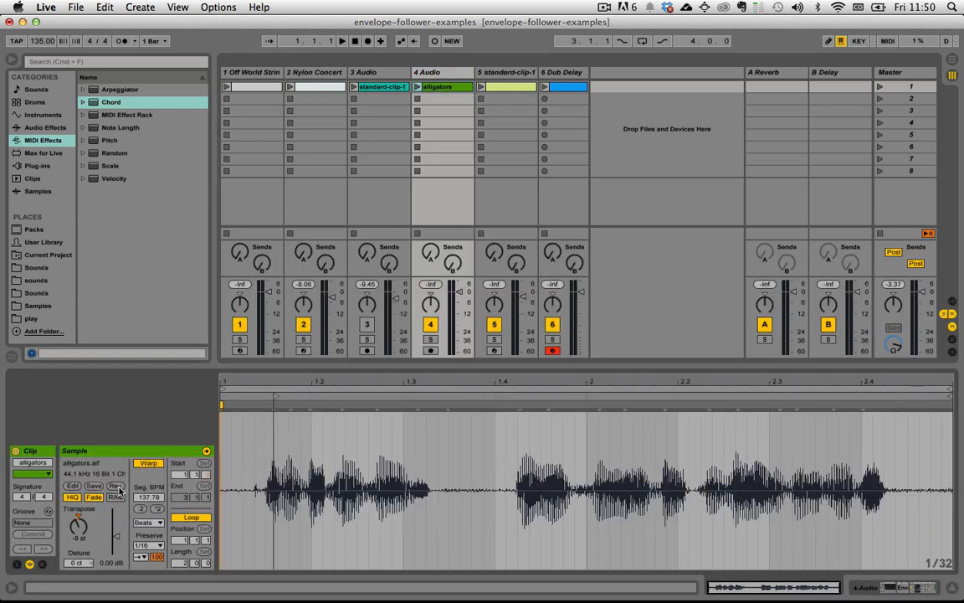
left_click(79, 515)
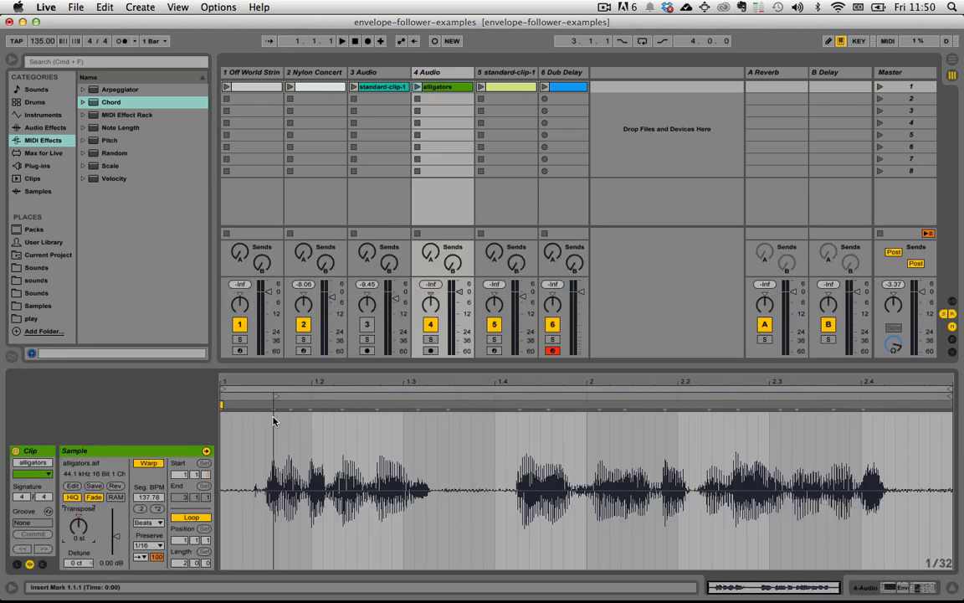
left_click(416, 86)
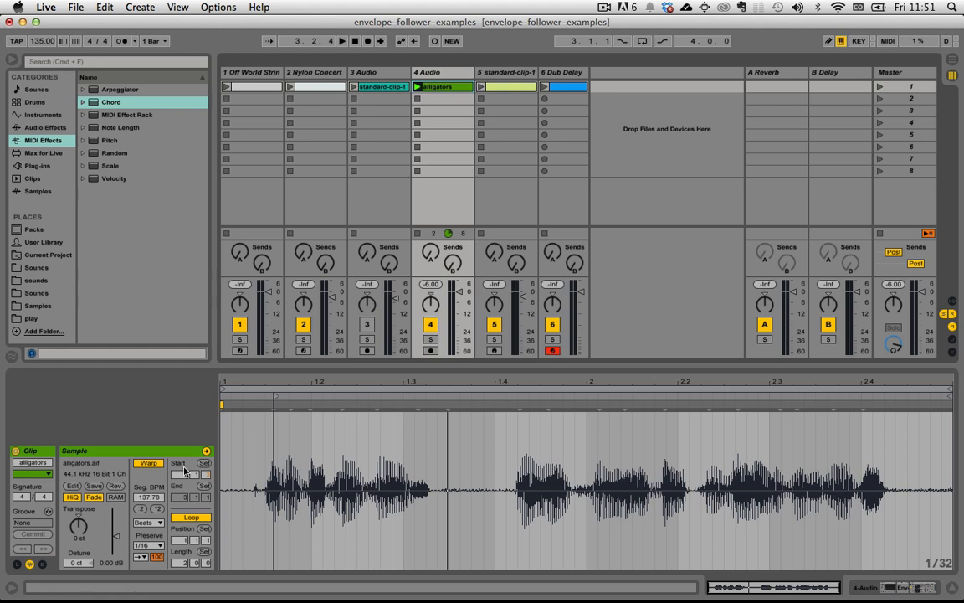
Reverse the alligators sample, set its Transpose to -8 st and play it back
left_click(119, 487)
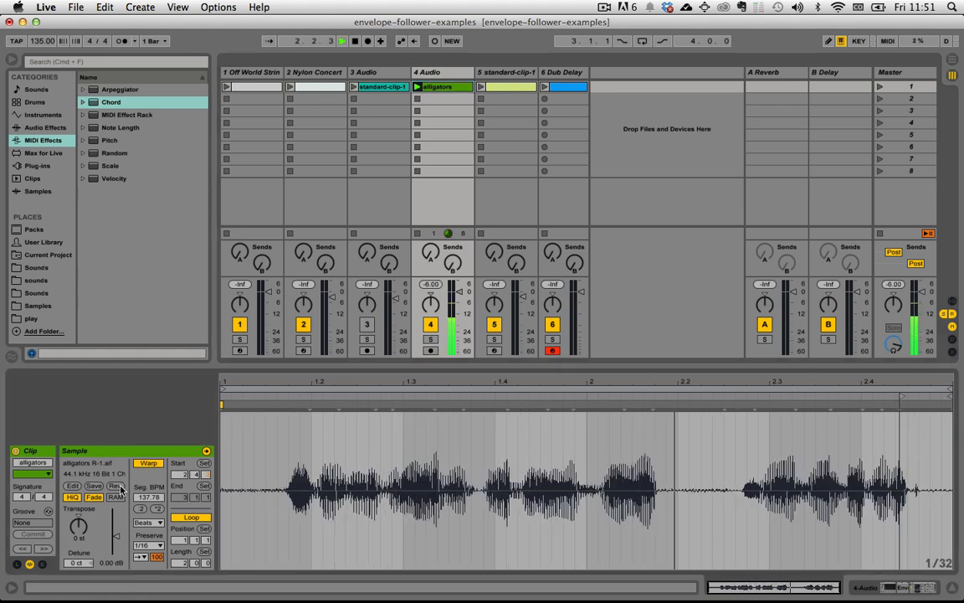
key("space")
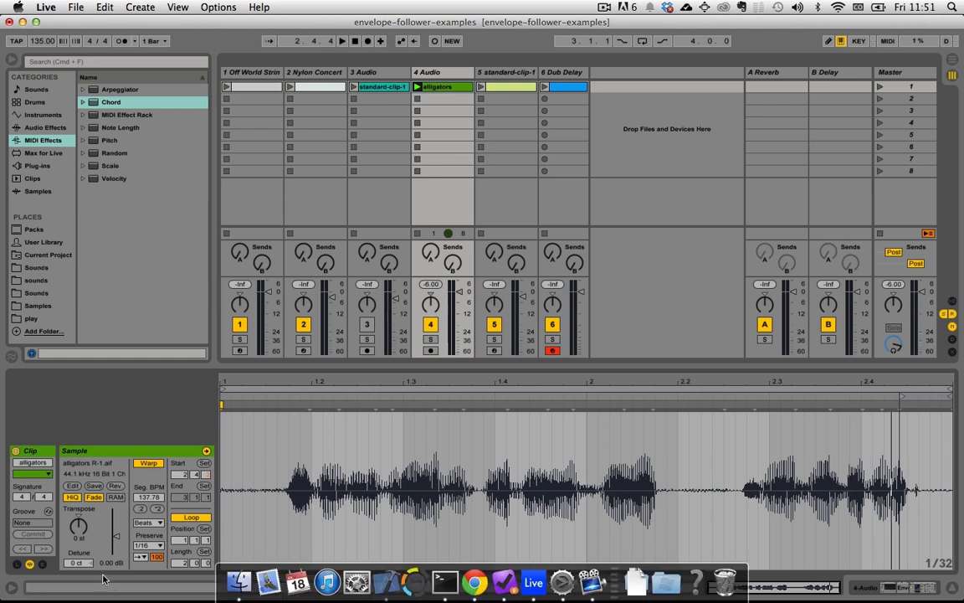
left_click(79, 524)
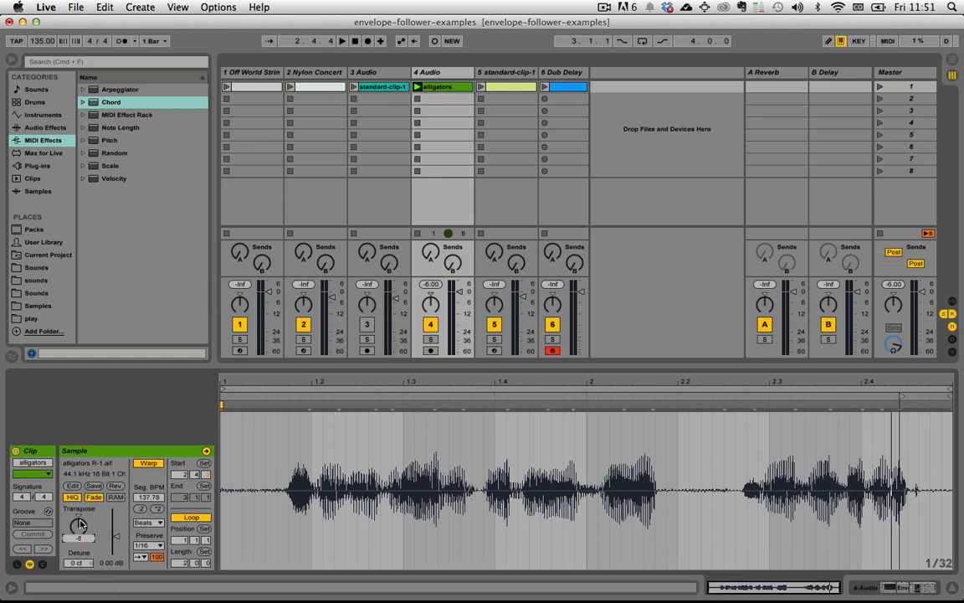
type("-8")
key("Return")
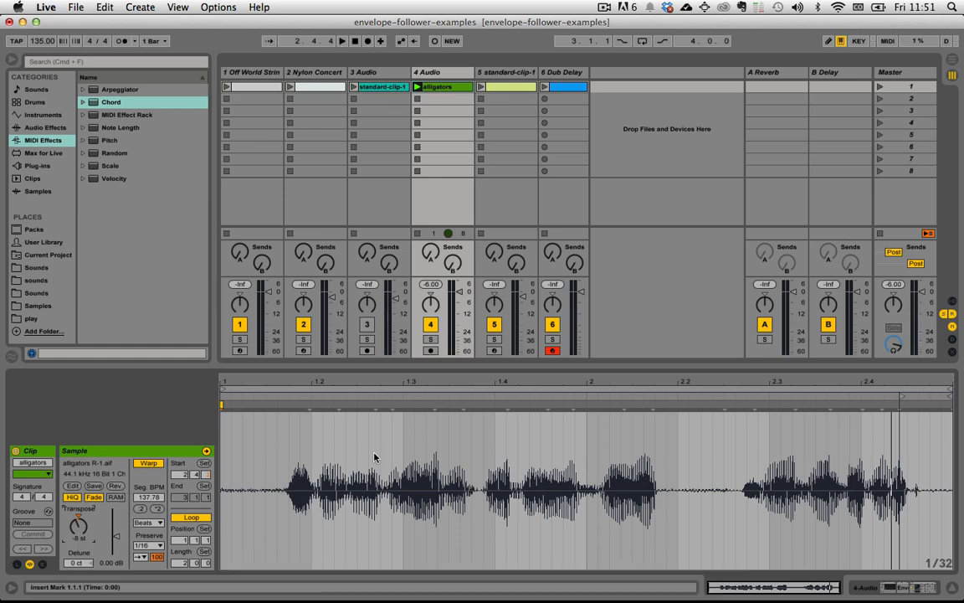
key("space")
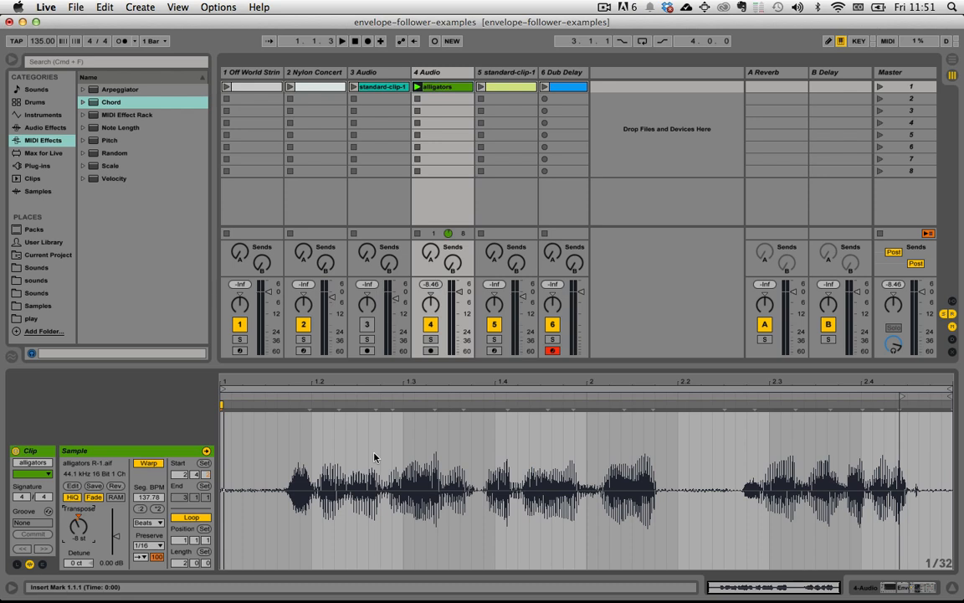
key("space")
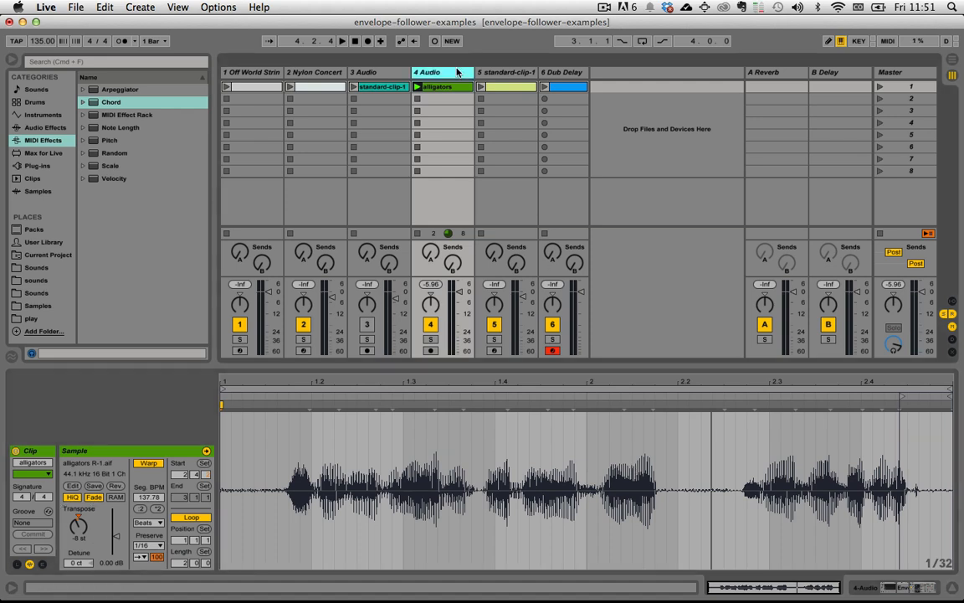
Turn on Filter Delay on the 4 Audio track, set its L+R delay time to 32.2 ms and audition the result
key("shift+Tab")
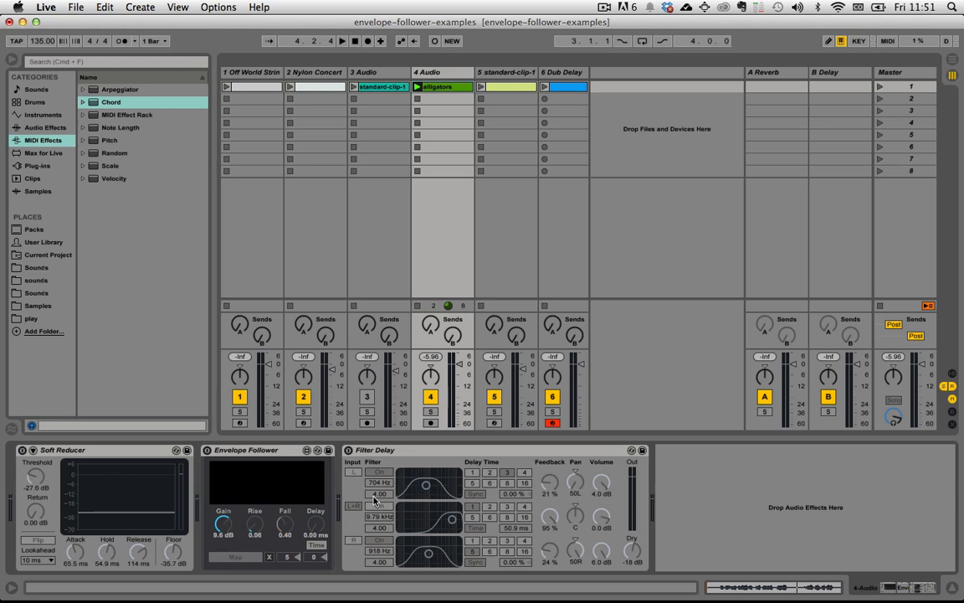
left_click(394, 453)
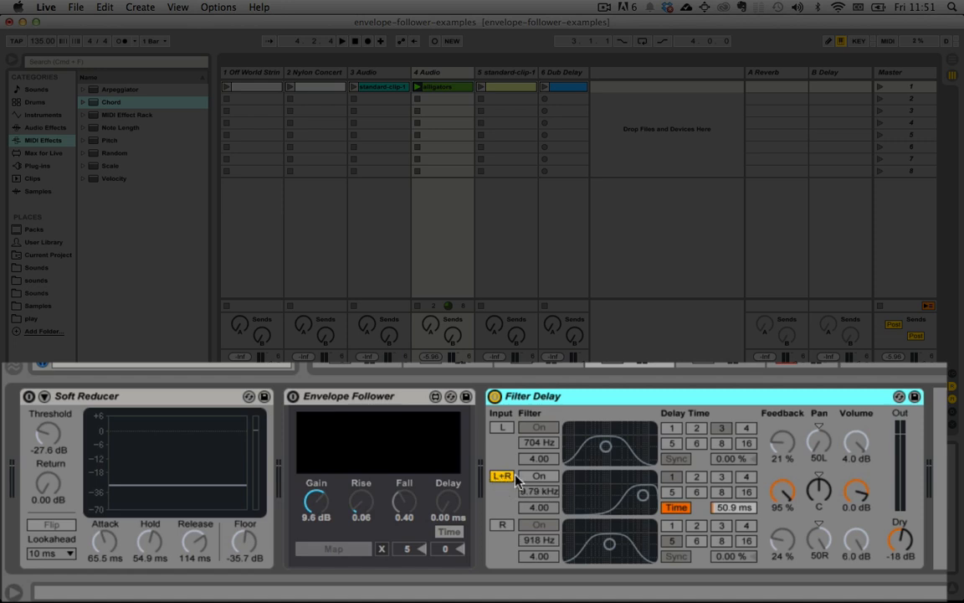
left_click(682, 507)
left_click(682, 507)
left_click_drag(736, 511, 736, 552)
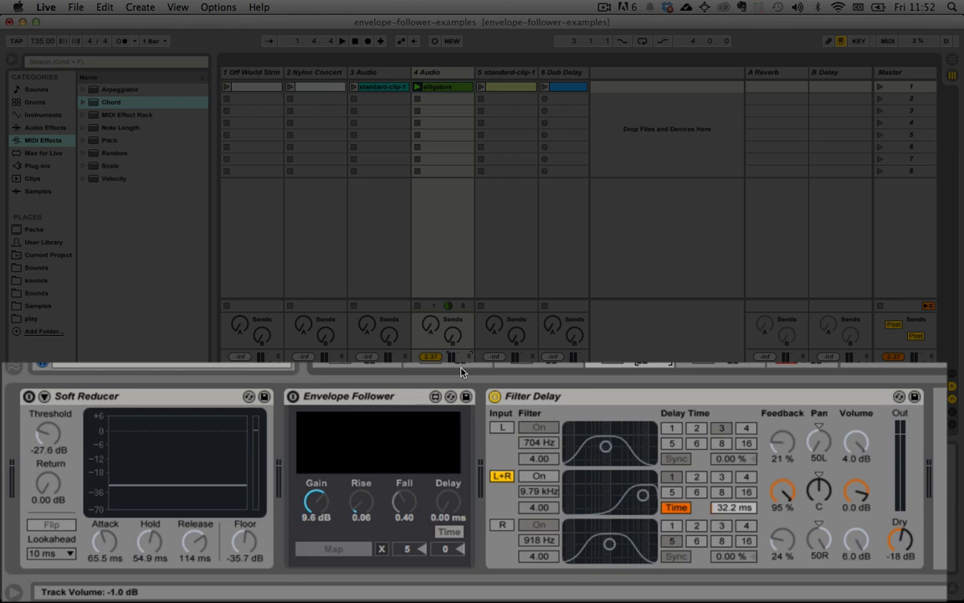
key("space")
key("space")
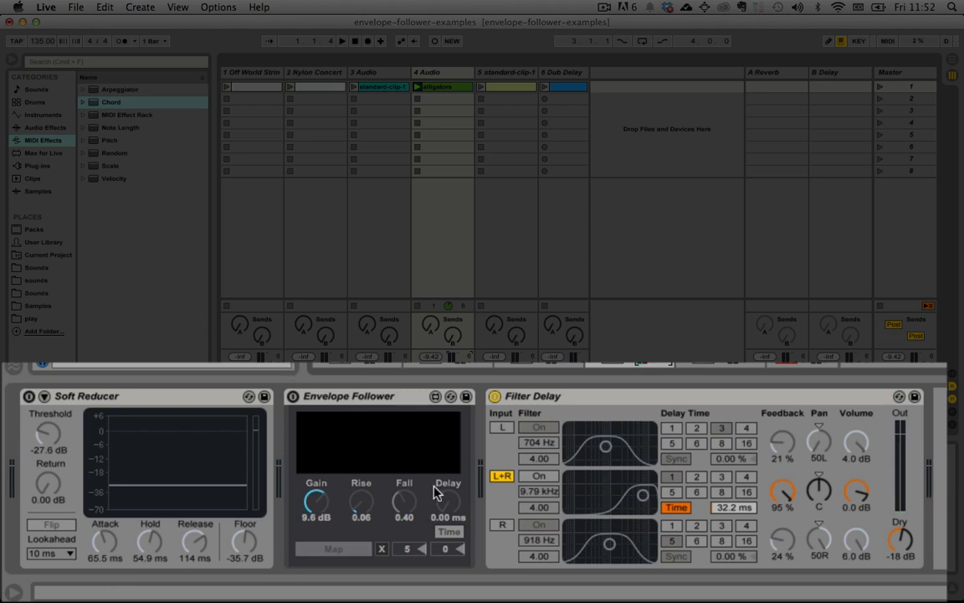
Turn on Soft Reducer, start playback and turn Filter Delay off to hear the reduced signal alone
left_click(29, 396)
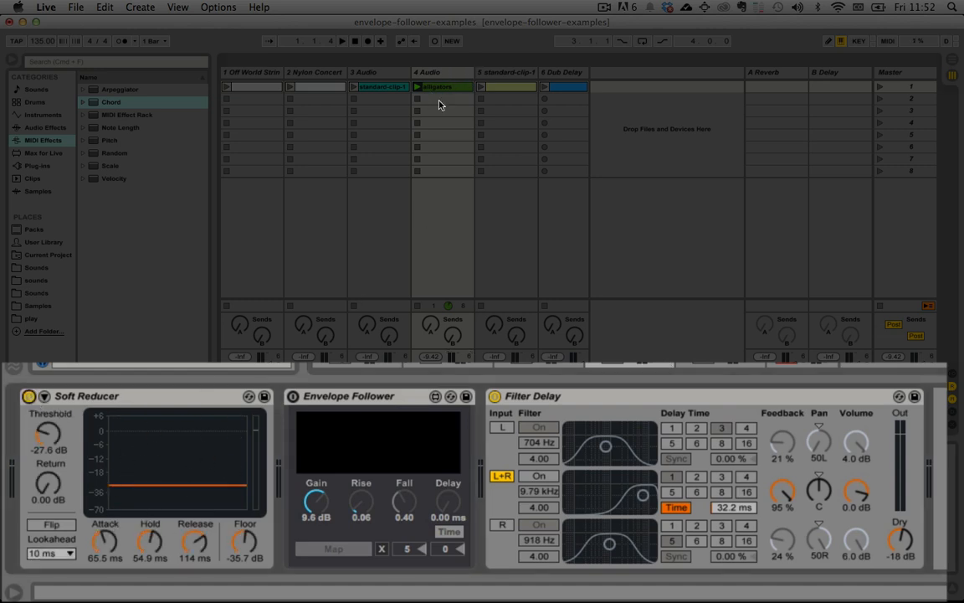
key("space")
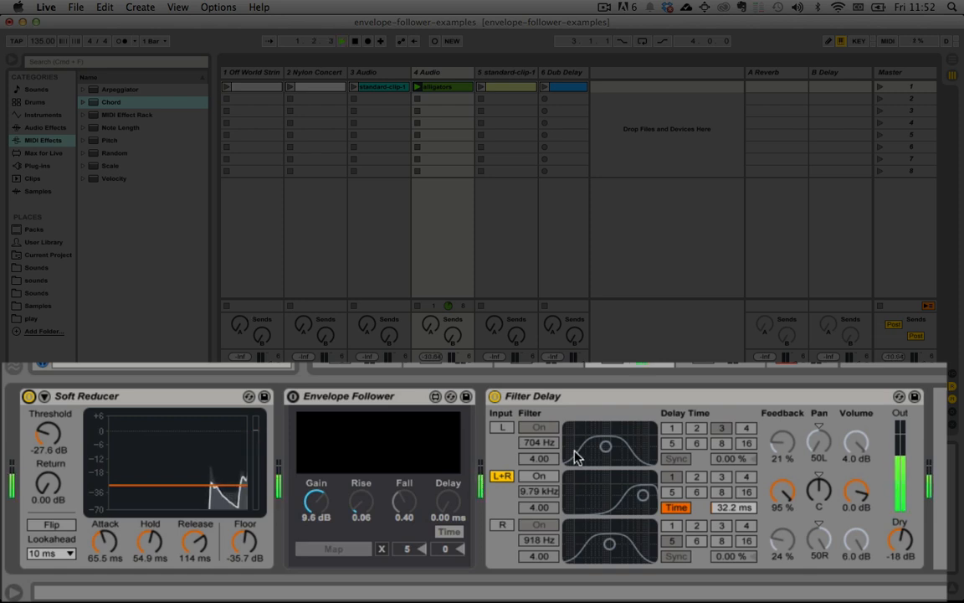
left_click(495, 397)
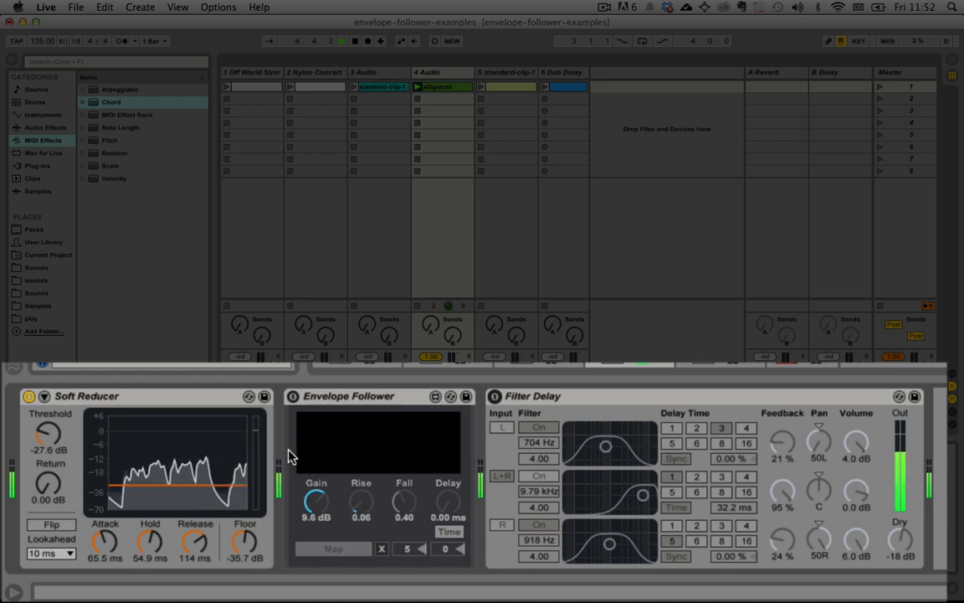
Turn on the Envelope Follower, map it to Filter Delay's 2 Time Delay and play the clip with Filter Delay on
left_click(293, 396)
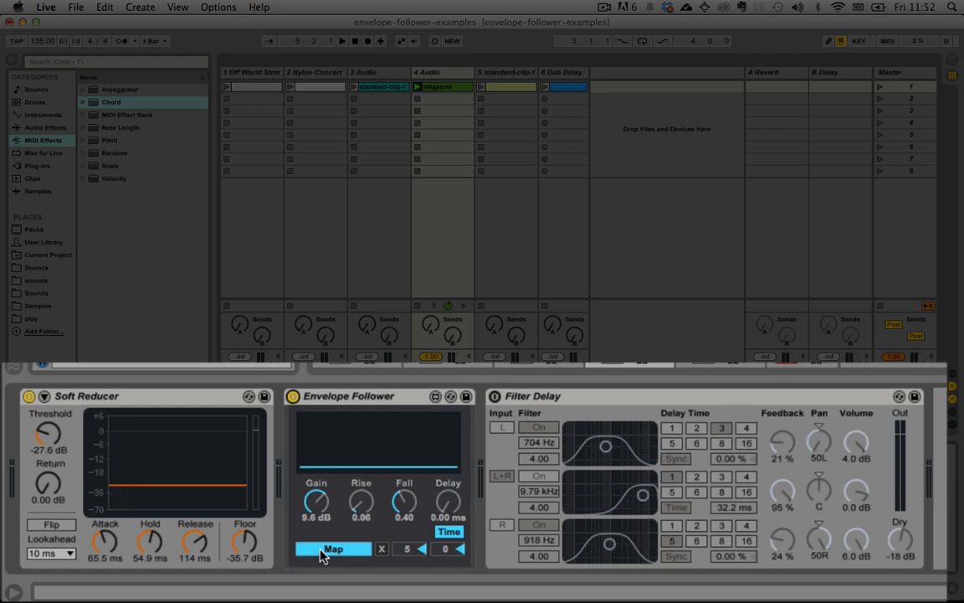
left_click(338, 551)
left_click(674, 508)
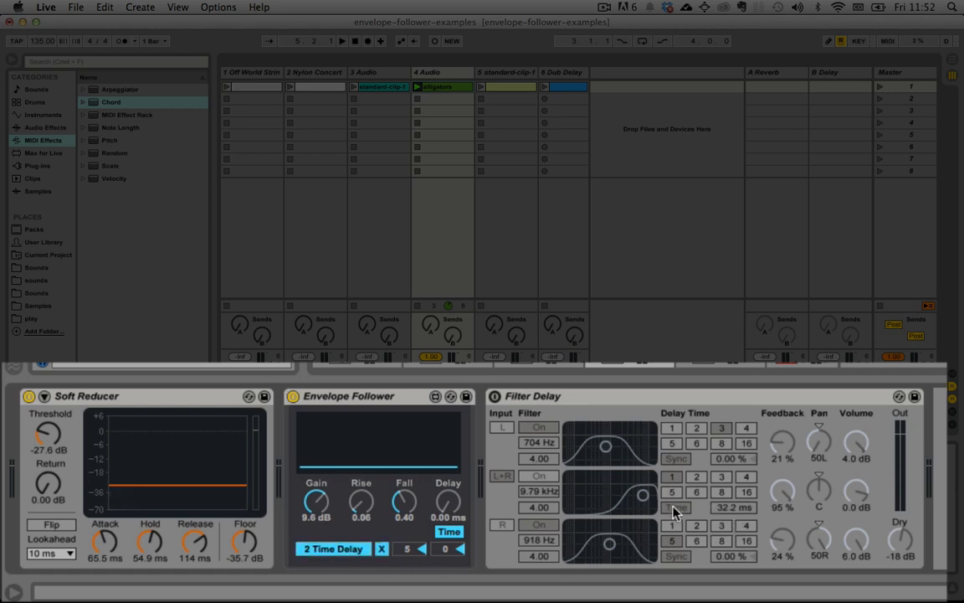
left_click(495, 396)
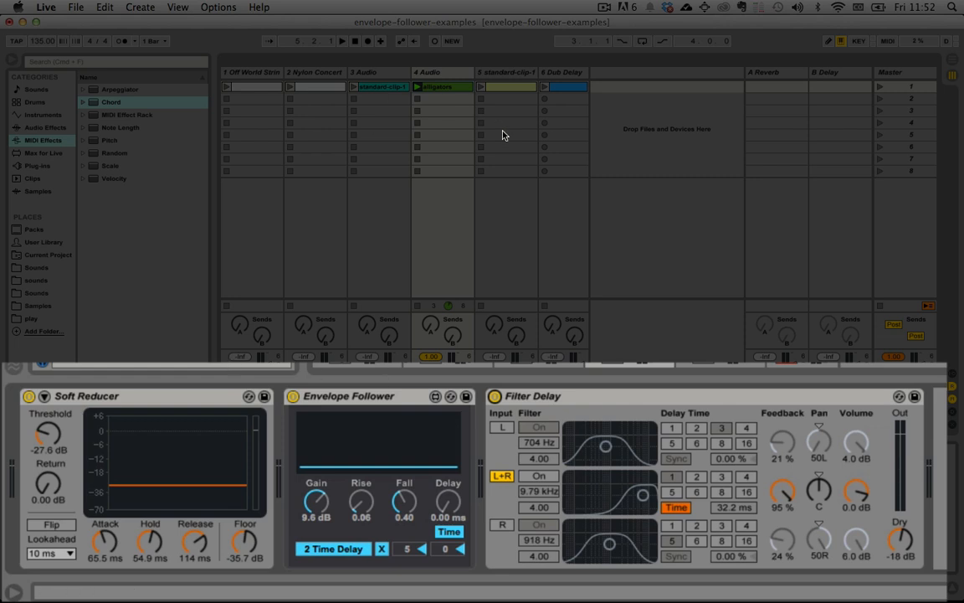
key("space")
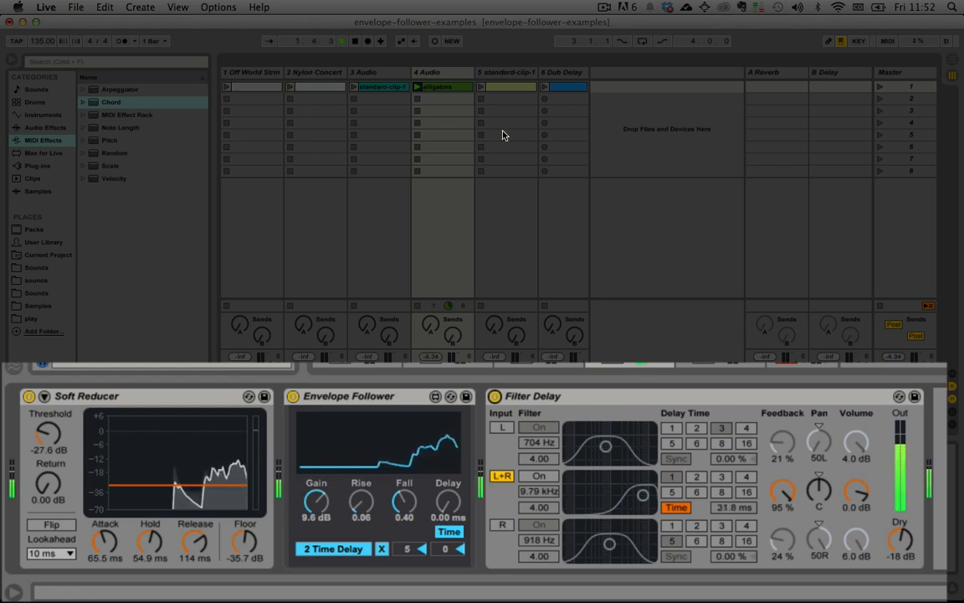
Launch the 6 Dub Delay clip alongside alligators, then stop both clips and the transport
left_click(545, 86)
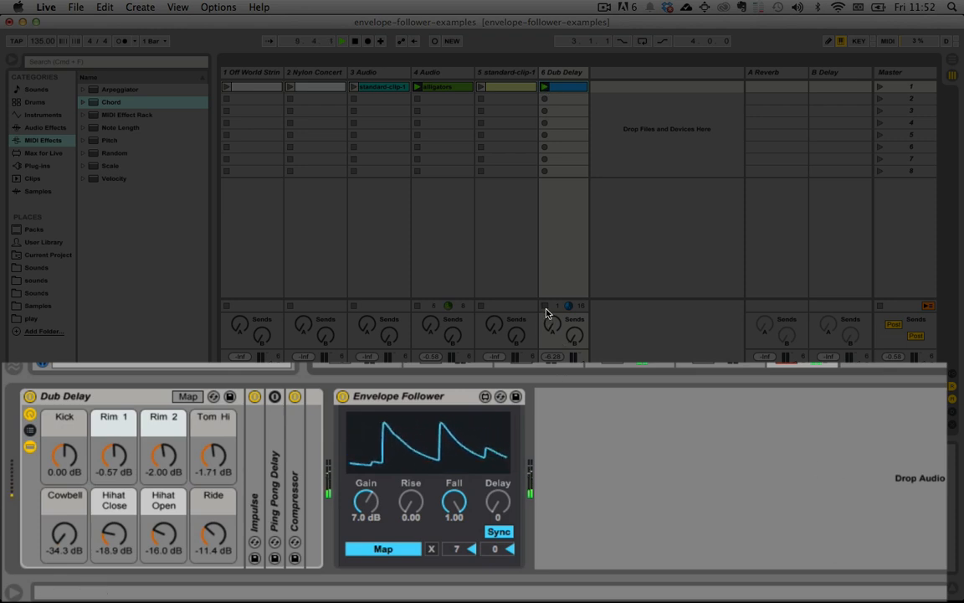
key("space")
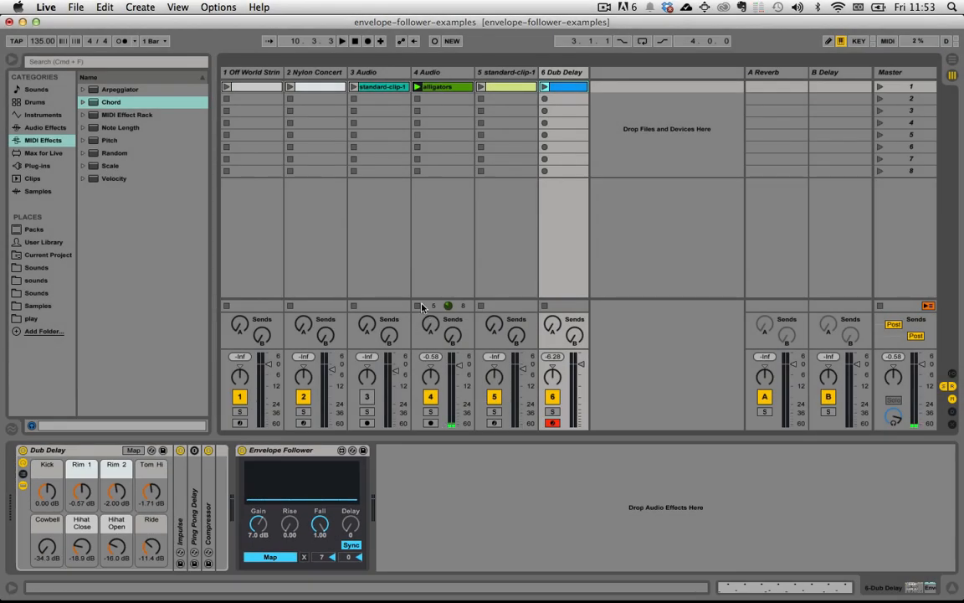
left_click(418, 306)
Examine the device chains of the 5 standard-clip-1 and 6 Dub Delay tracks
left_click(497, 71)
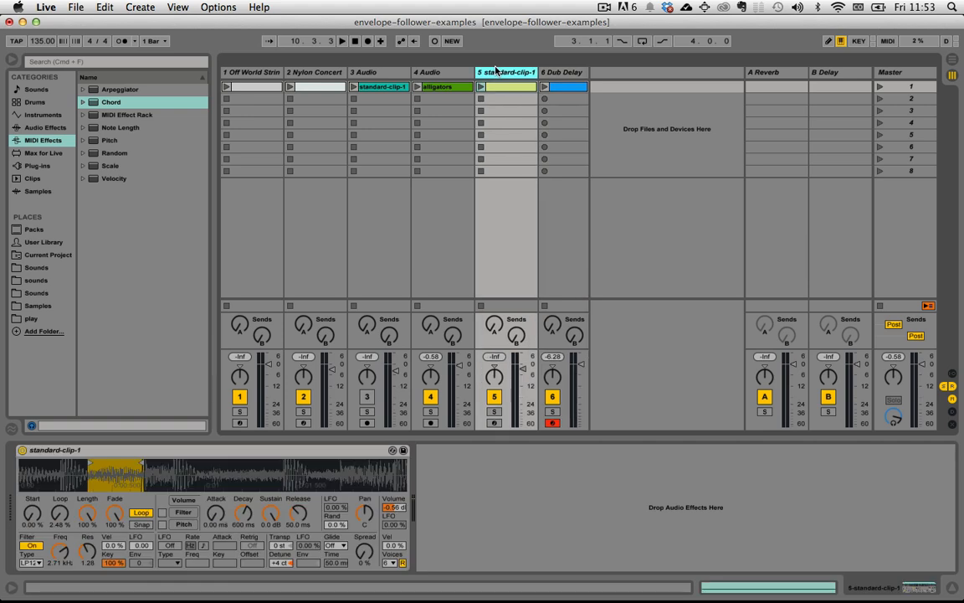
left_click(572, 73)
left_click(518, 75)
left_click(549, 75)
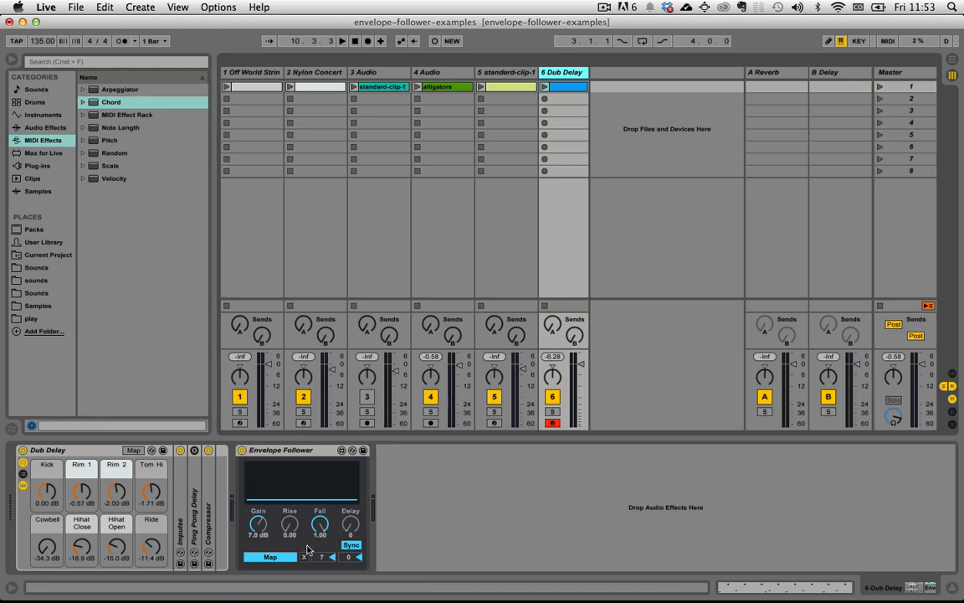
Show the standard-clip-1 sampler on track 5 and launch that track's clip to audition it
left_click(493, 74)
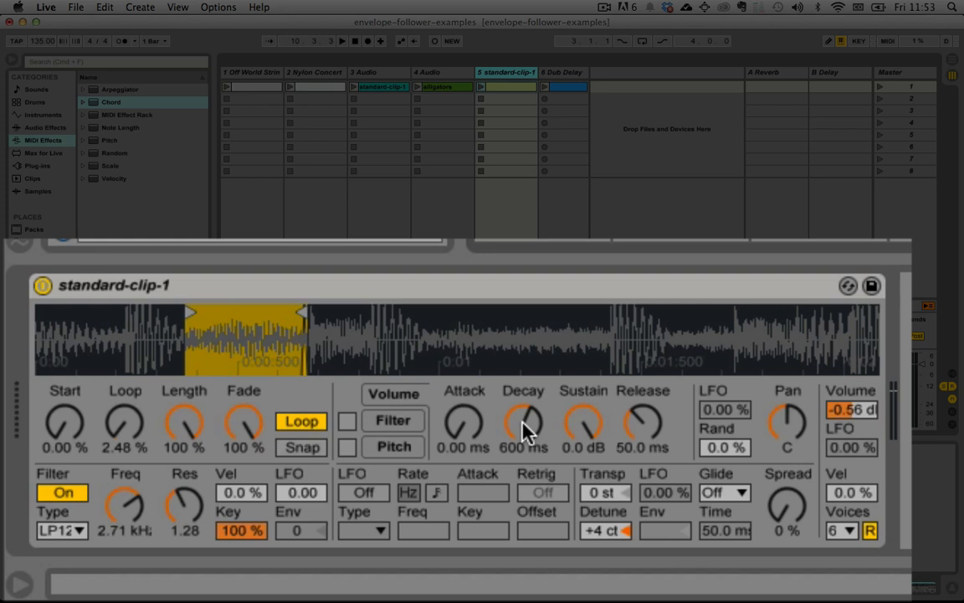
left_click(481, 87)
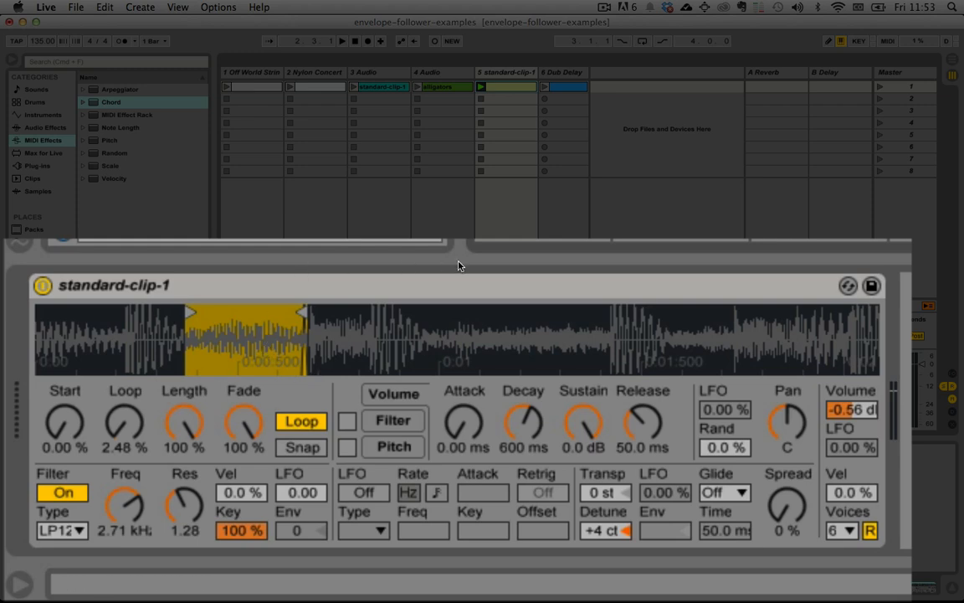
left_click(559, 75)
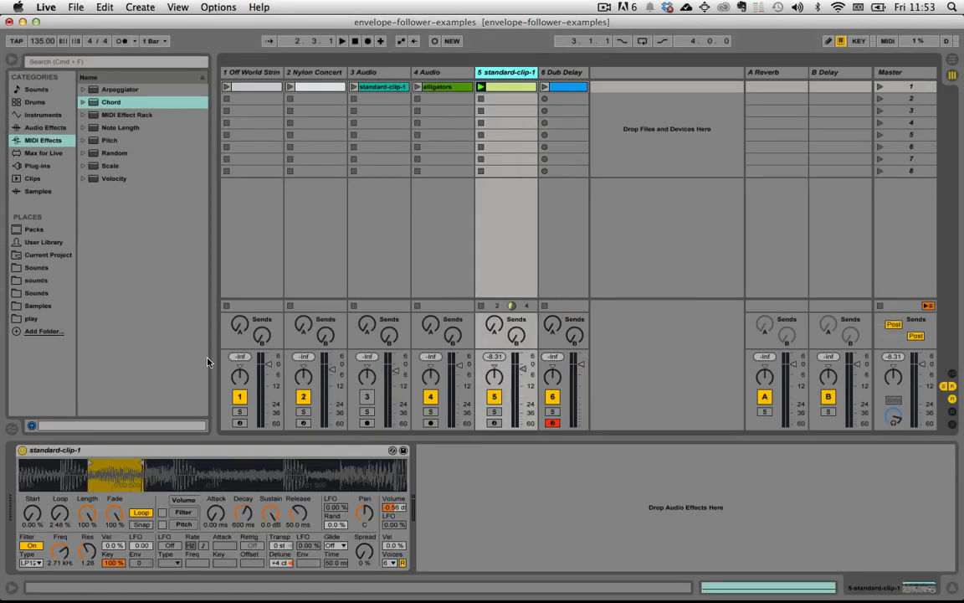
Map the 6 Dub Delay track's Envelope Follower to the Loop parameter of the standard-clip-1 sampler on track 5
left_click(565, 74)
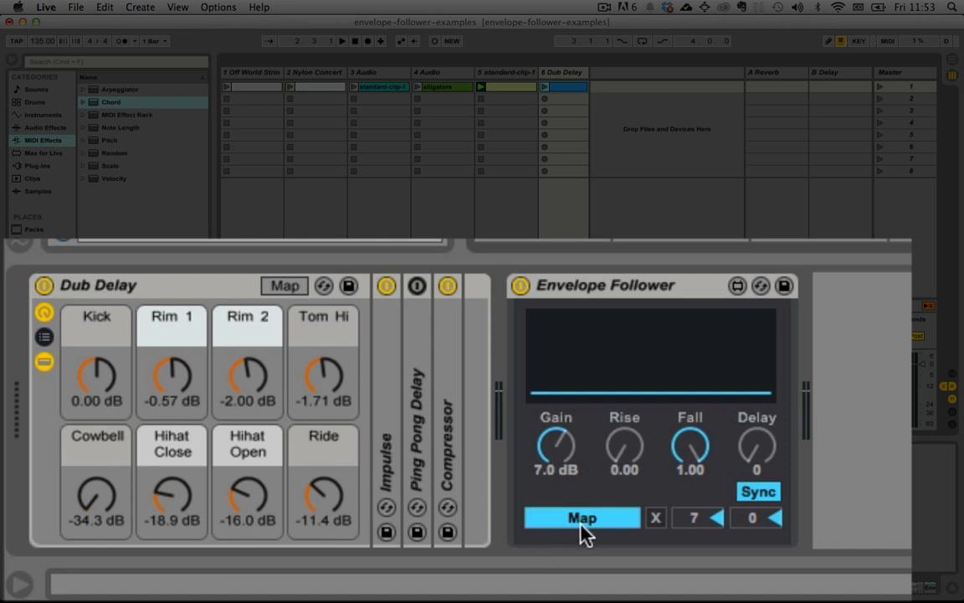
left_click(502, 73)
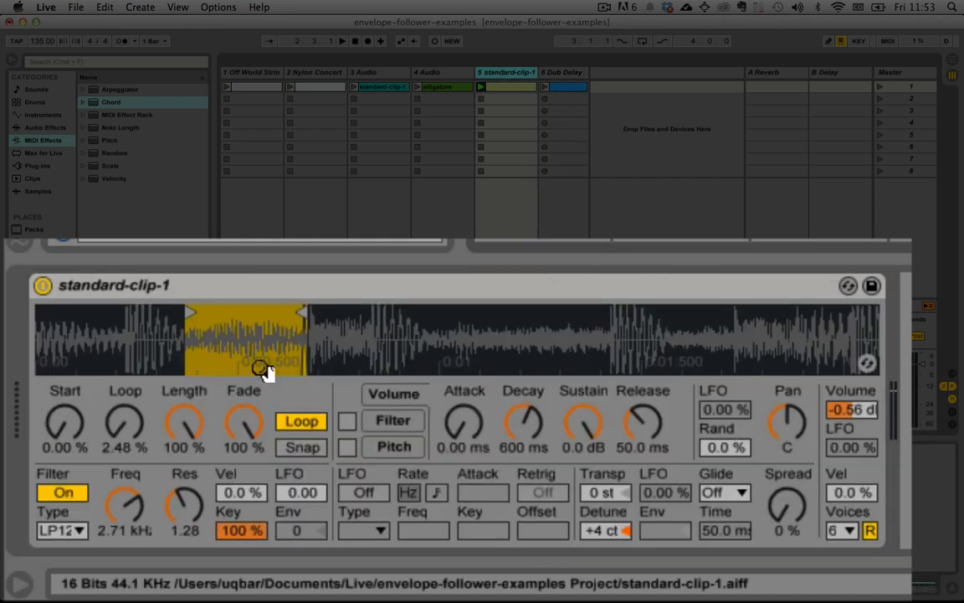
left_click_drag(134, 431, 133, 423)
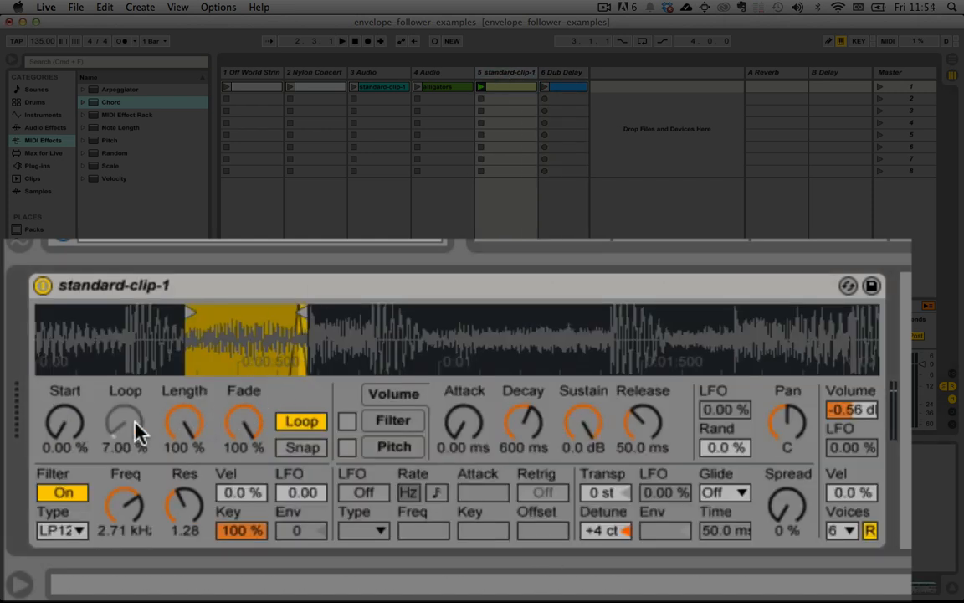
left_click(550, 75)
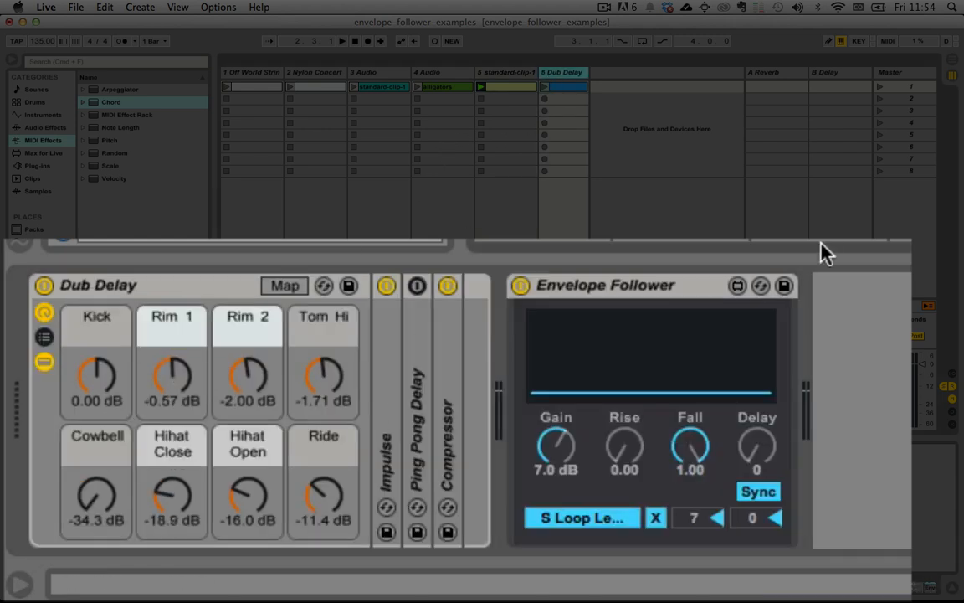
Launch the 6 Dub Delay clip and examine how its envelope modulates the Loop parameter of the track 5 sampler
left_click(506, 74)
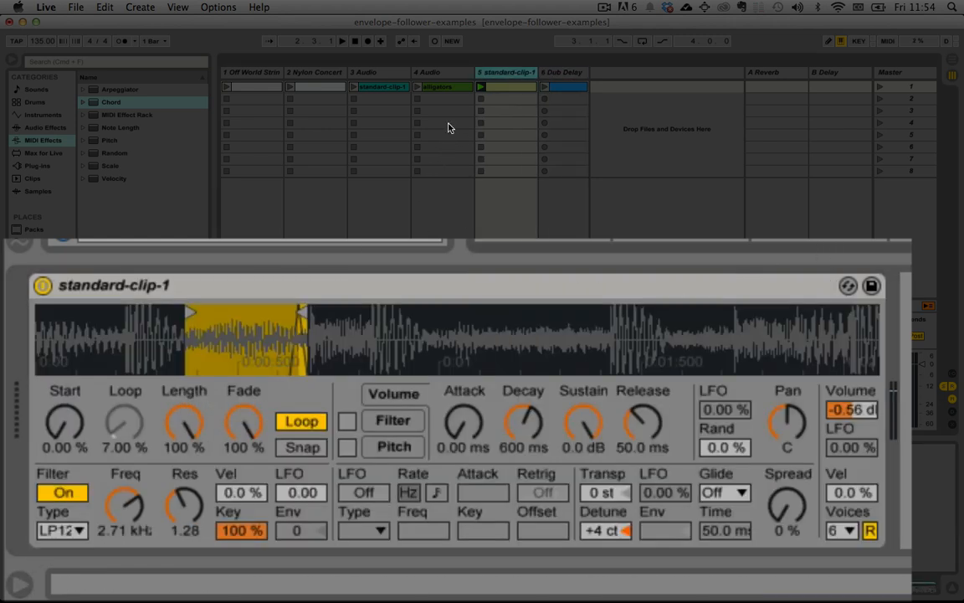
left_click(558, 79)
left_click(544, 87)
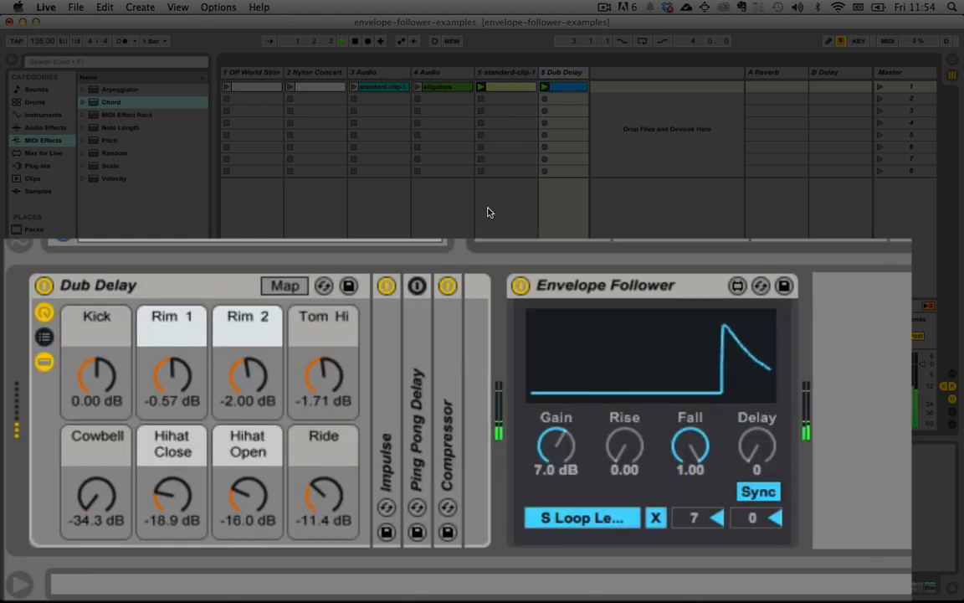
left_click(491, 76)
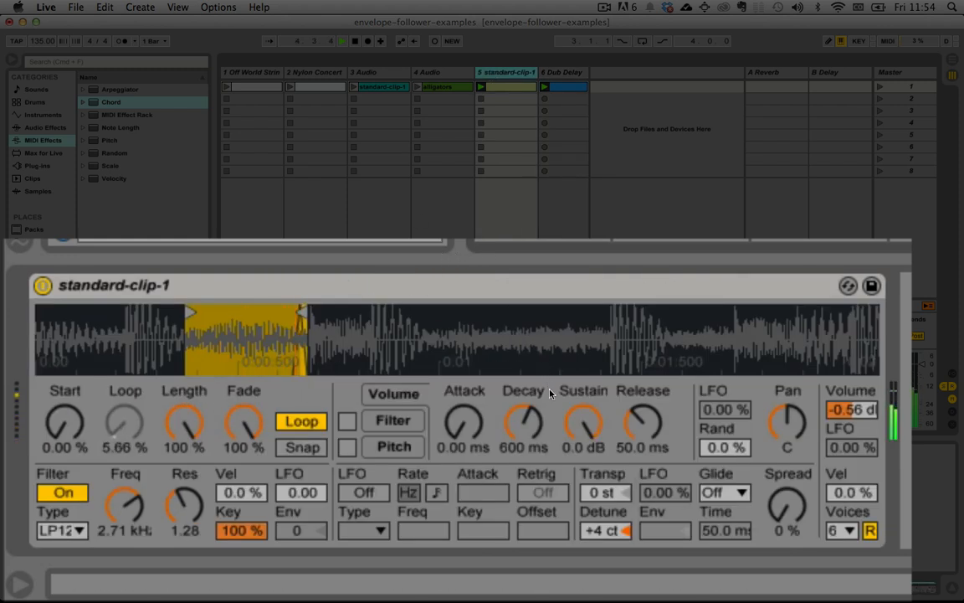
Set the 6 Dub Delay track's Envelope Follower Delay to 1/8 and check its effect on the track 5 sampler
left_click(576, 72)
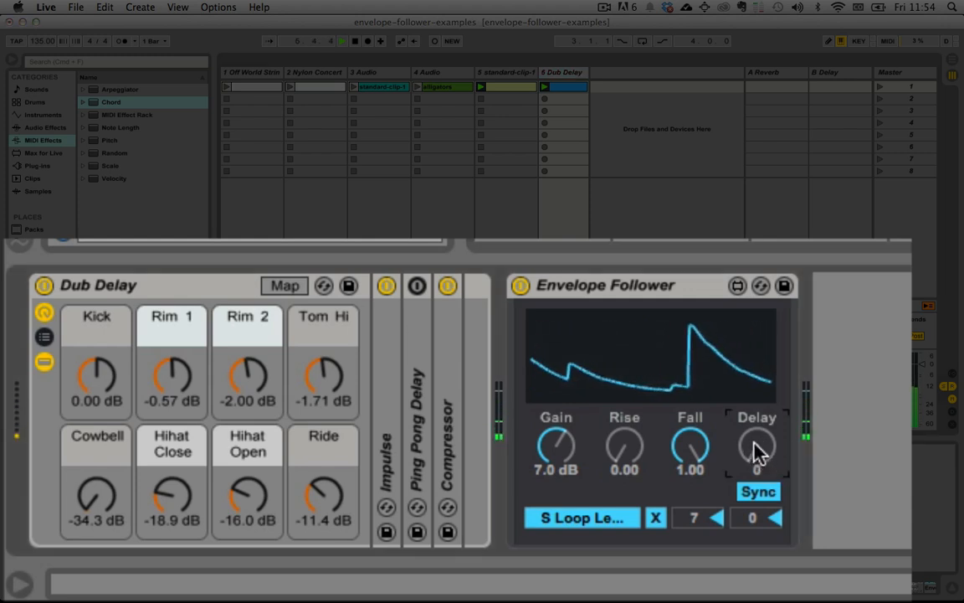
left_click_drag(756, 448, 755, 430)
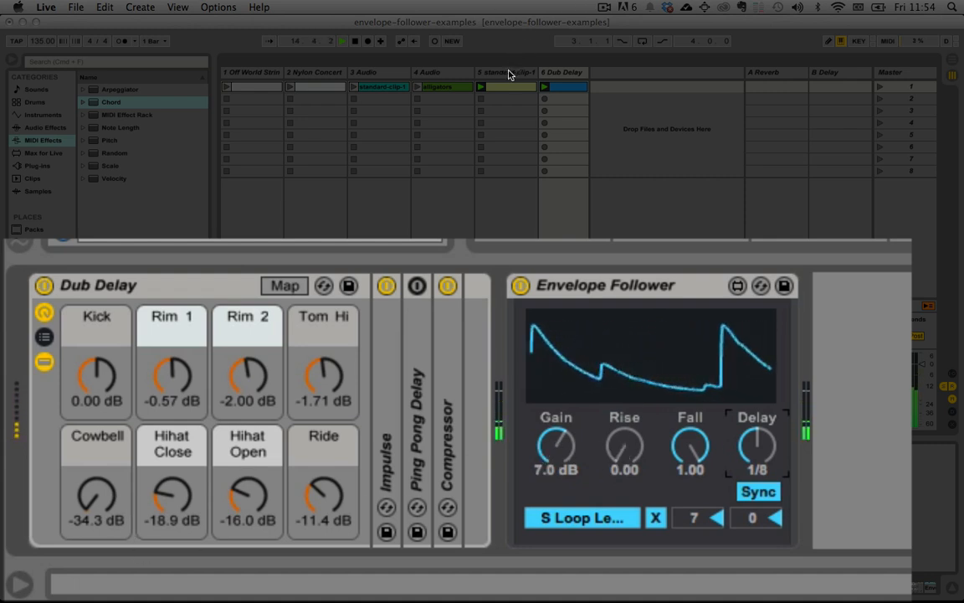
left_click(508, 73)
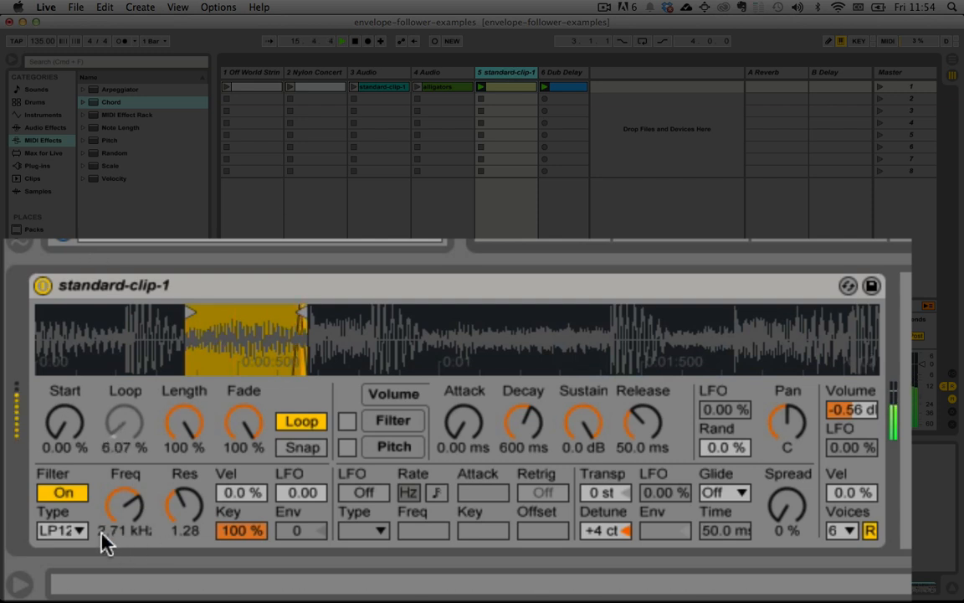
Duplicate the Envelope Follower on the 6 Dub Delay track and map the copy to the track 5 sampler's filter frequency
left_click(577, 73)
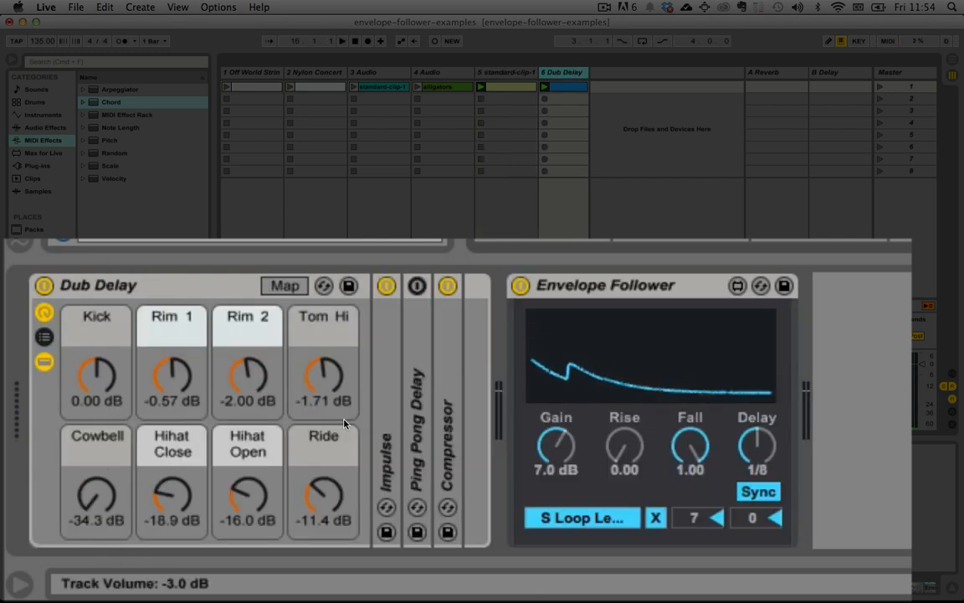
left_click_drag(662, 281, 909, 306)
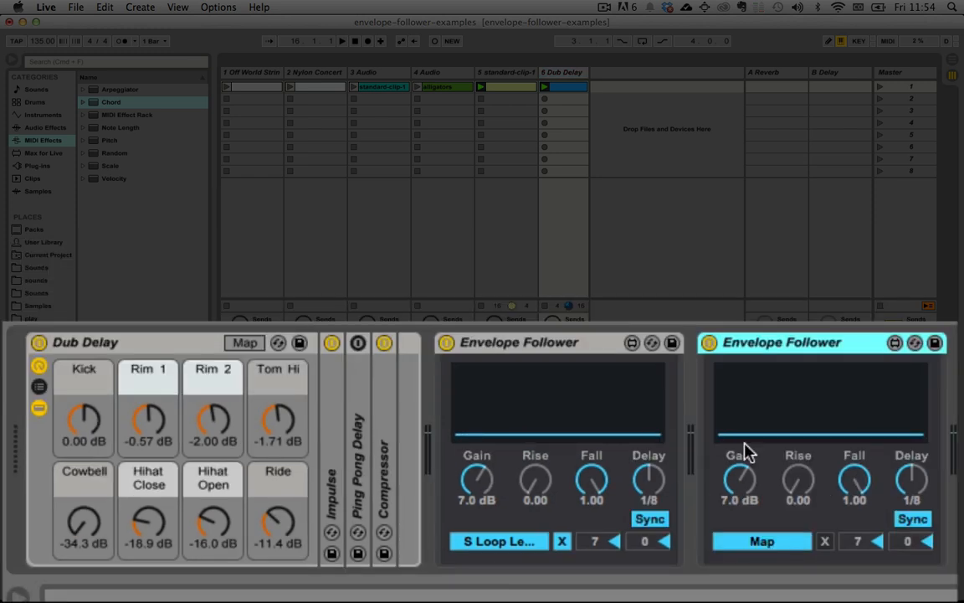
left_click(505, 73)
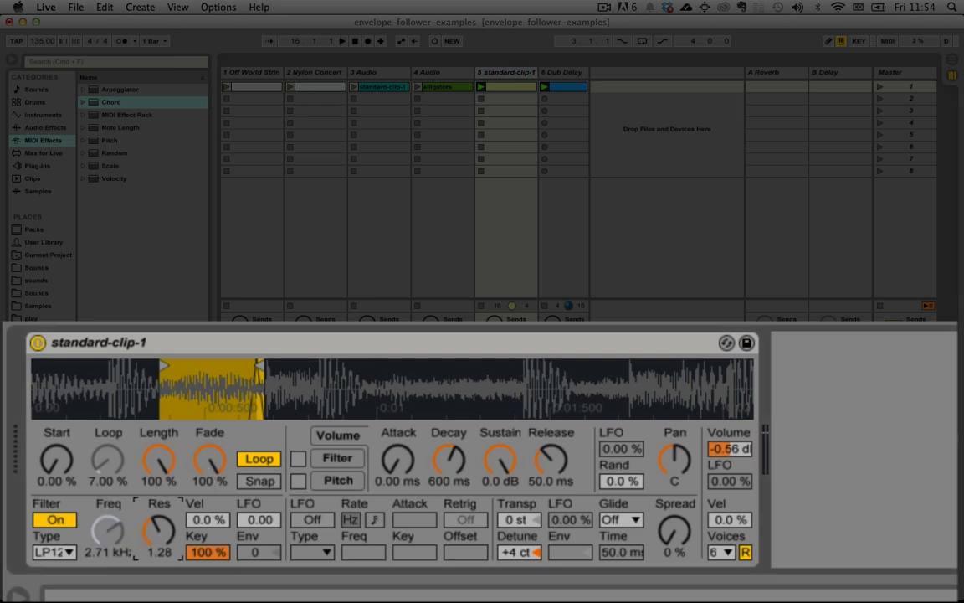
left_click_drag(159, 529, 159, 511)
left_click(545, 72)
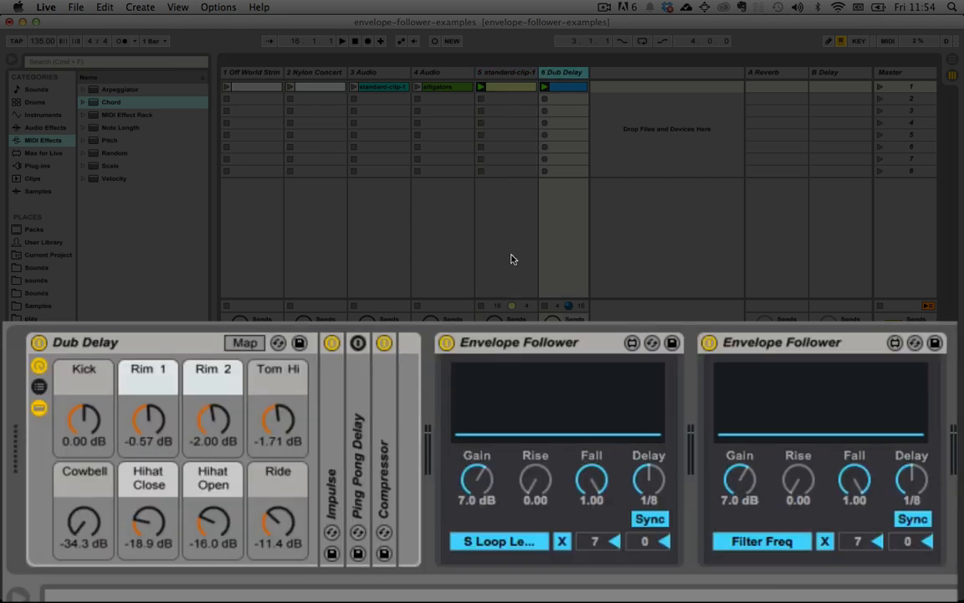
Start playback and set the second Envelope Follower's Filter Freq mapping range to 46 and 100, with its Delay at 0
key("space")
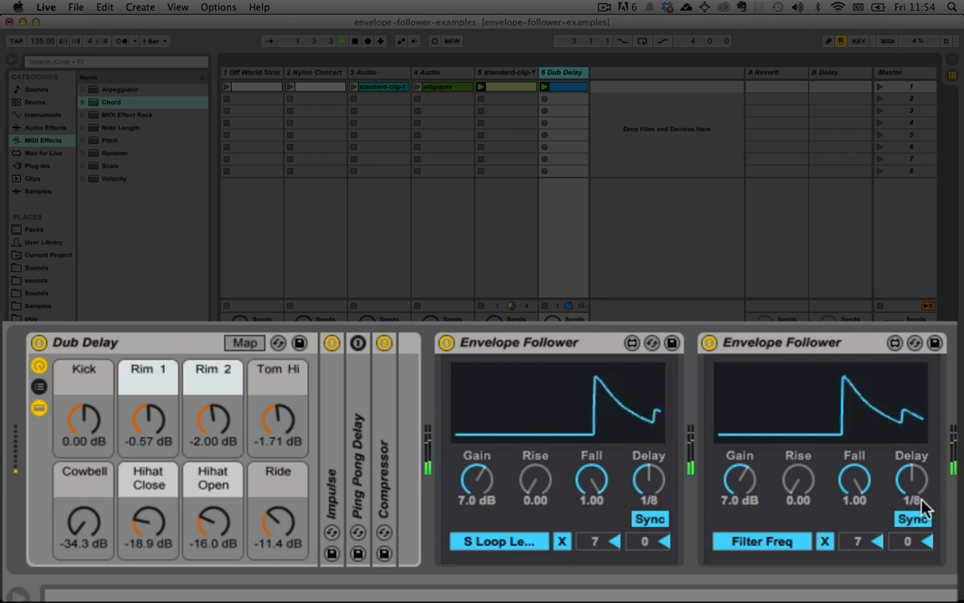
left_click_drag(867, 544, 866, 501)
left_click_drag(899, 543, 900, 515)
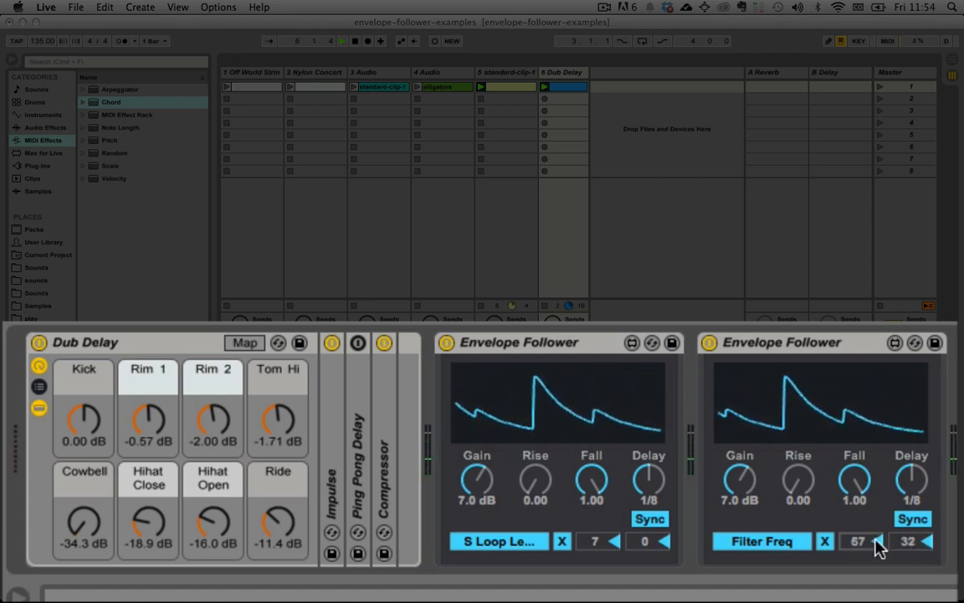
left_click_drag(902, 496, 915, 468)
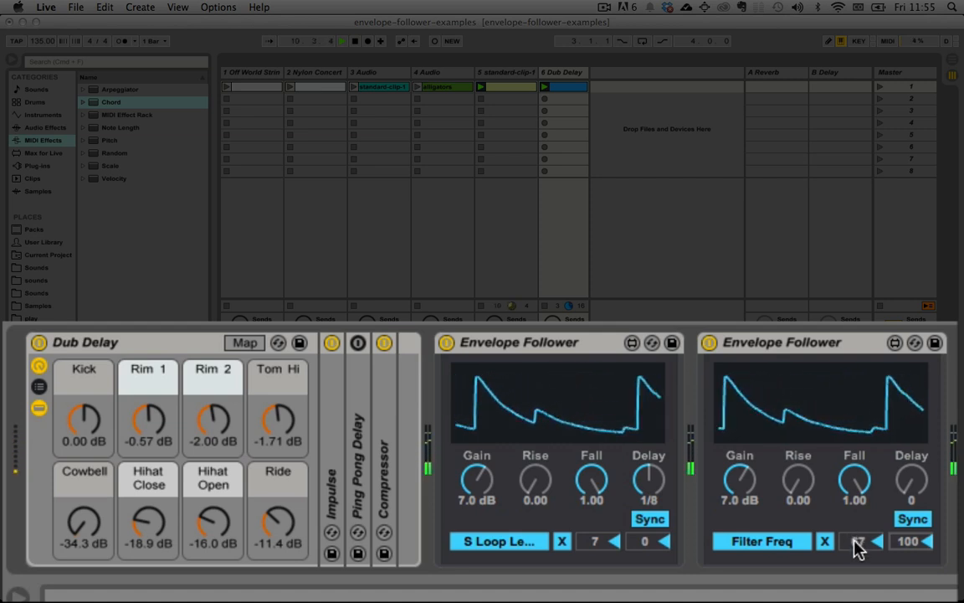
mouse_move(858, 545)
left_mouse_down()
mouse_move(859, 521)
mouse_move(857, 557)
mouse_move(858, 546)
left_mouse_up()
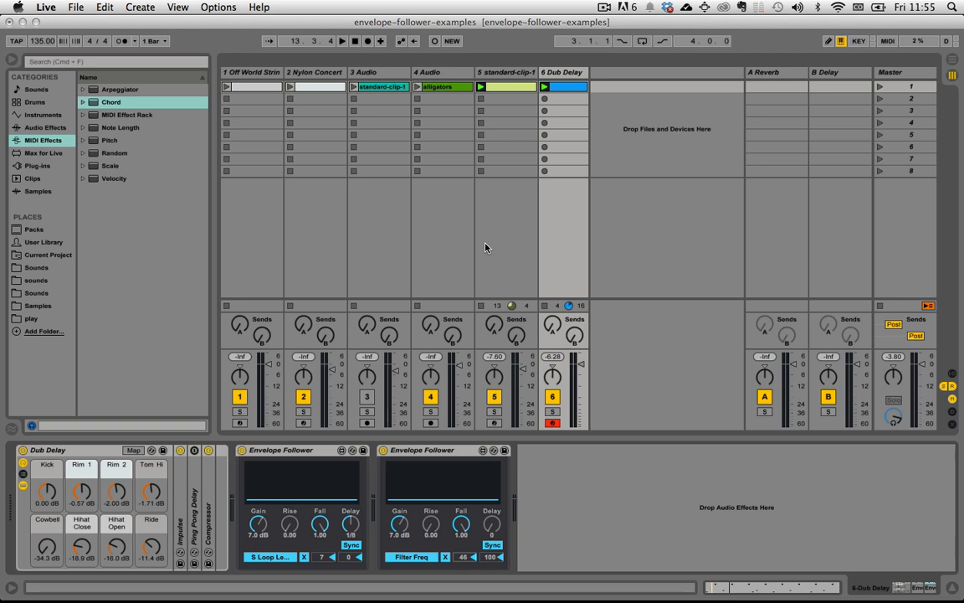
left_click(604, 7)
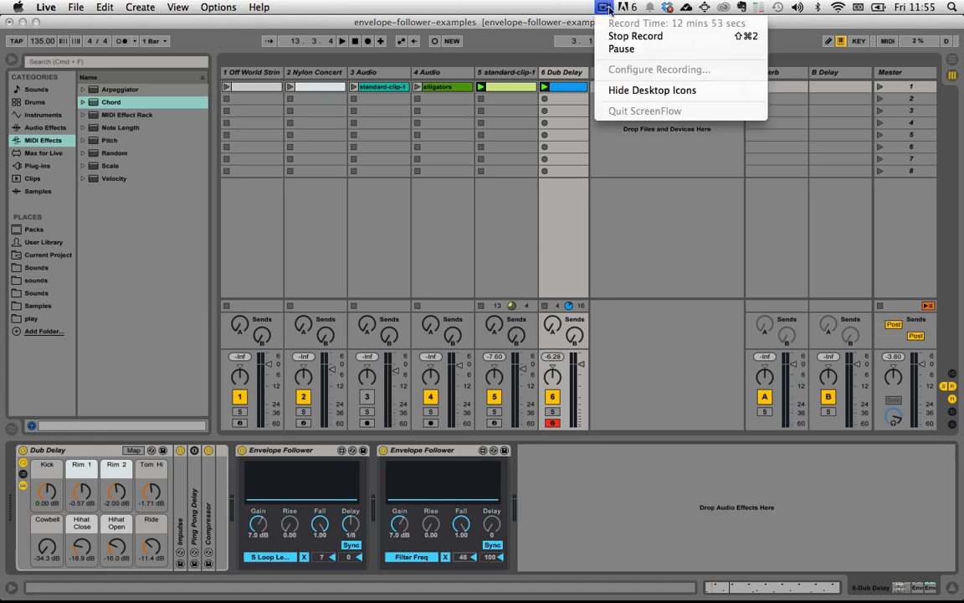